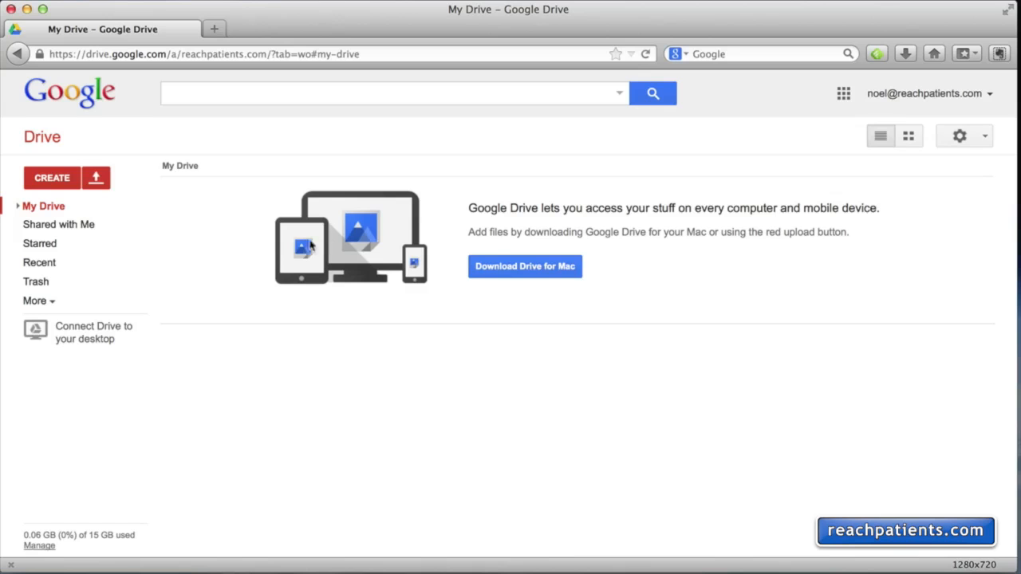
Step: Create a new form titled "Trigger Finger Incision Survey" with the Default theme
left_click(58, 184)
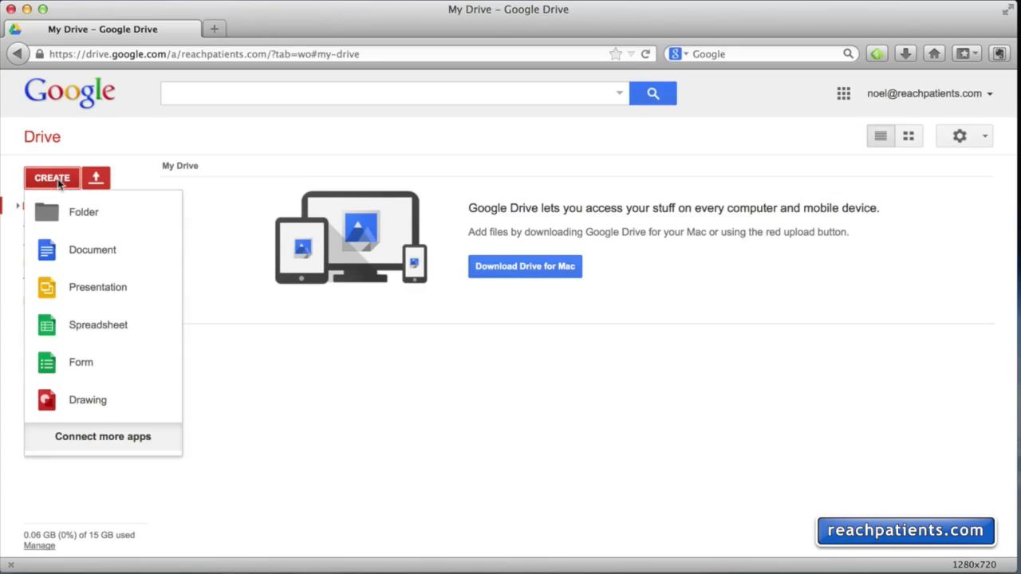
left_click(81, 363)
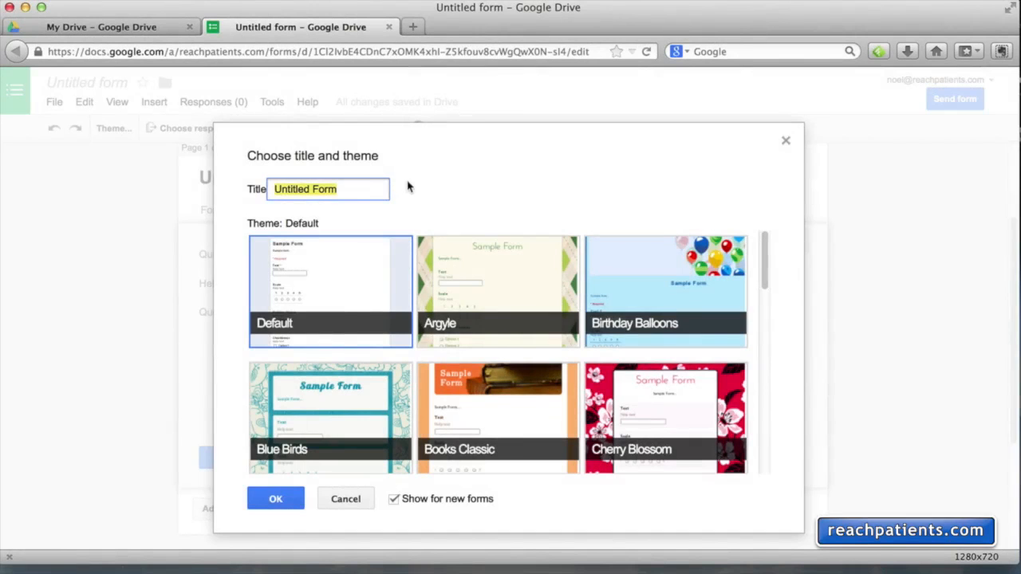
type("Trigger Finger Incision Survey")
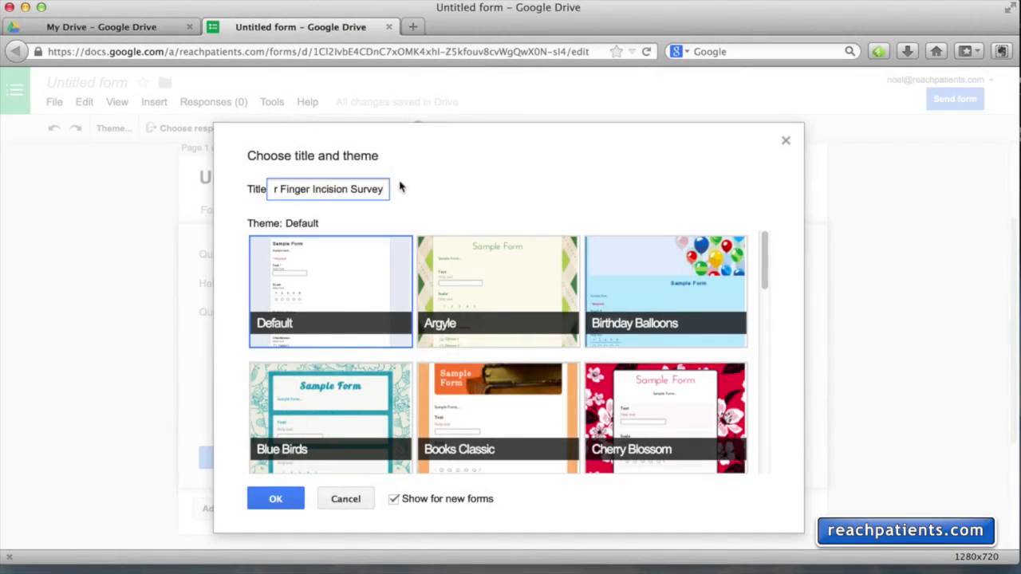
left_click(275, 500)
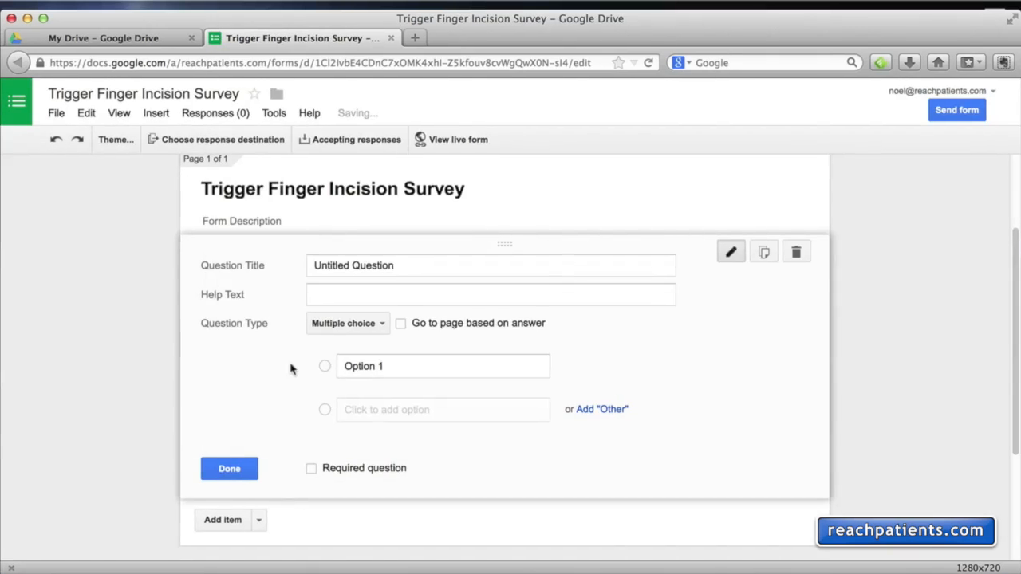
Step: Title the first question "What type of incision do you prefer for a single trigger finger release (excluding thumbs)?"
scroll(156, 309, "up", 3)
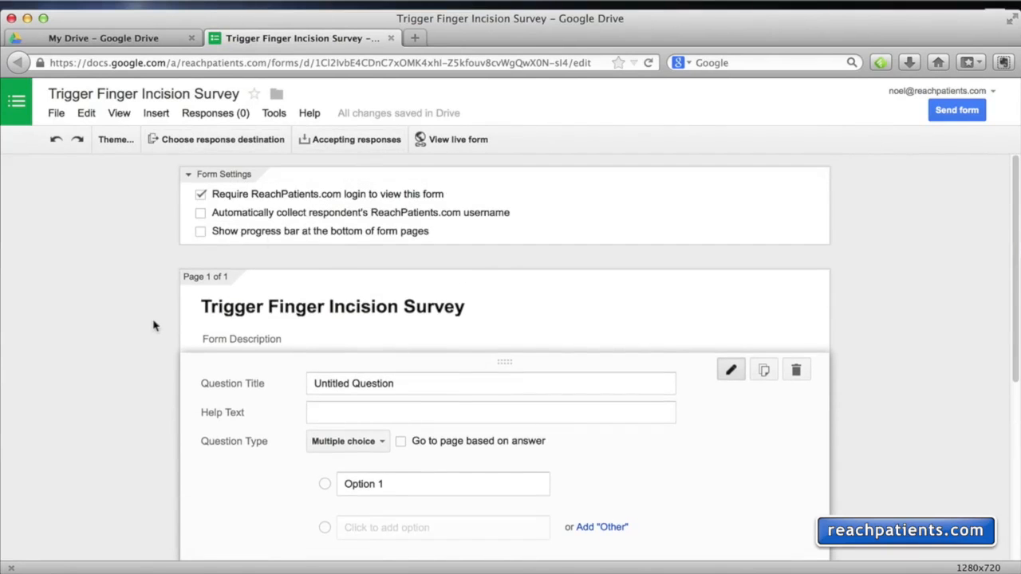
scroll(154, 329, "down", 3)
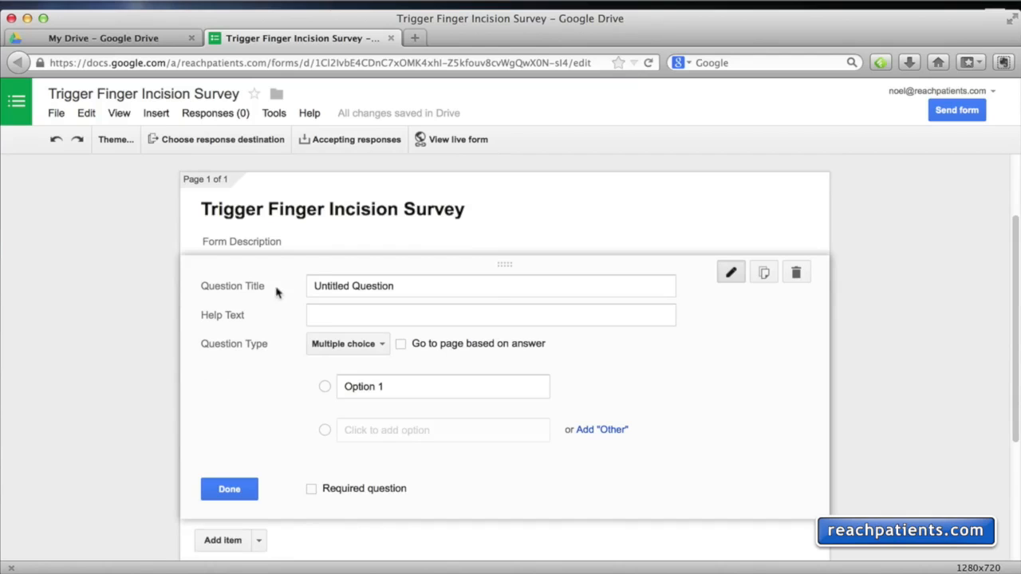
left_click(359, 281)
left_click(405, 285)
left_click_drag(405, 285, 293, 285)
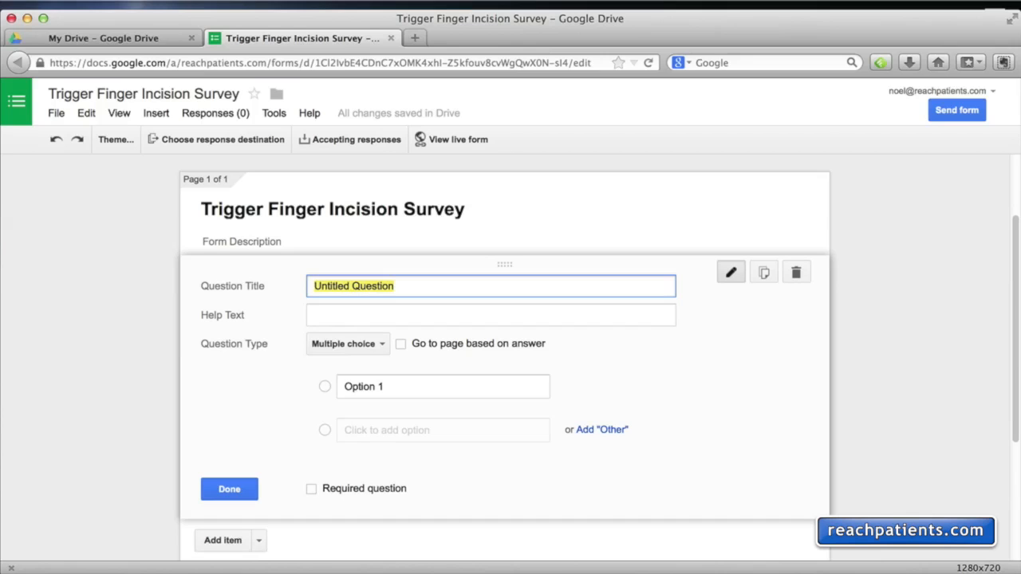
key("super+Tab")
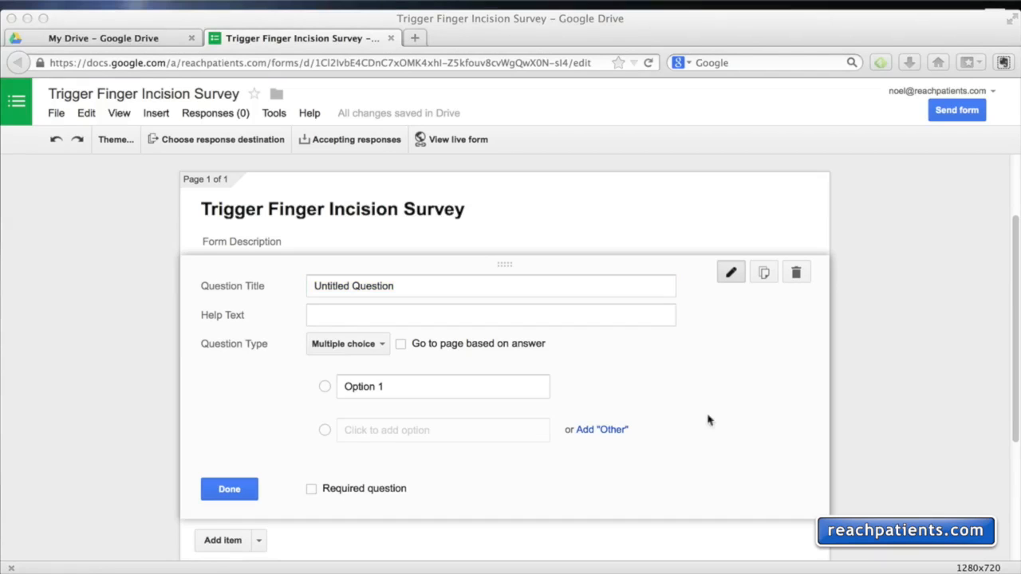
left_click(397, 286)
double_click(397, 286)
left_click(397, 286)
double_click(397, 285)
left_click_drag(417, 286, 276, 285)
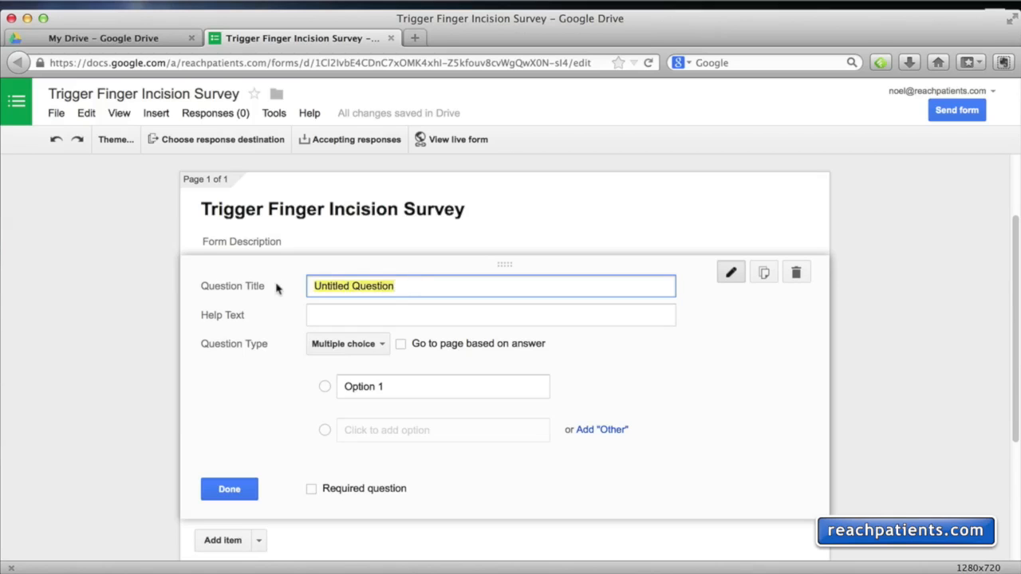
key("super+v")
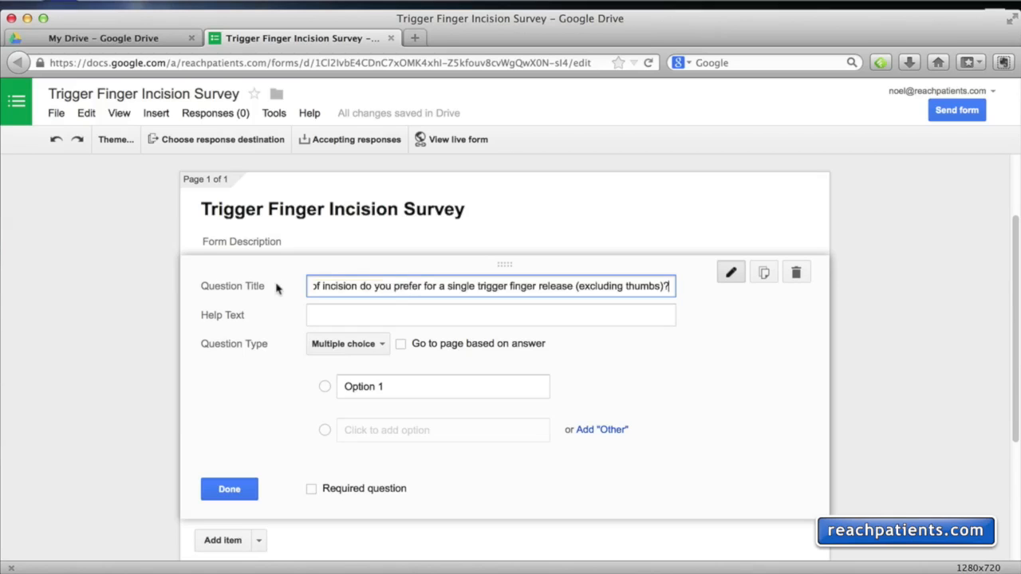
left_click(345, 316)
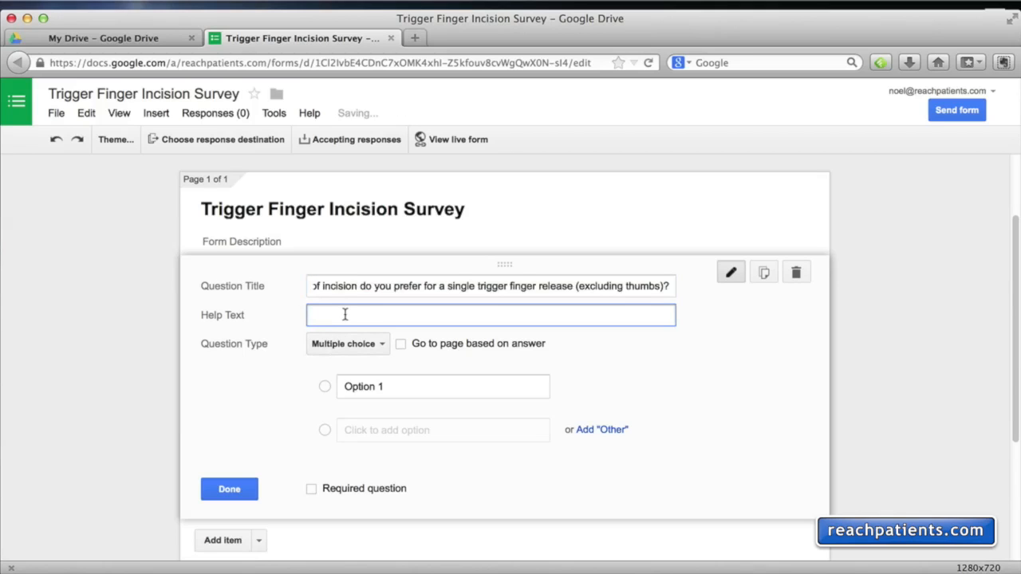
Step: Make the multiple choice question go to a page based on the answer, and give it the options "transverse" and "longitudinal"
left_click(401, 345)
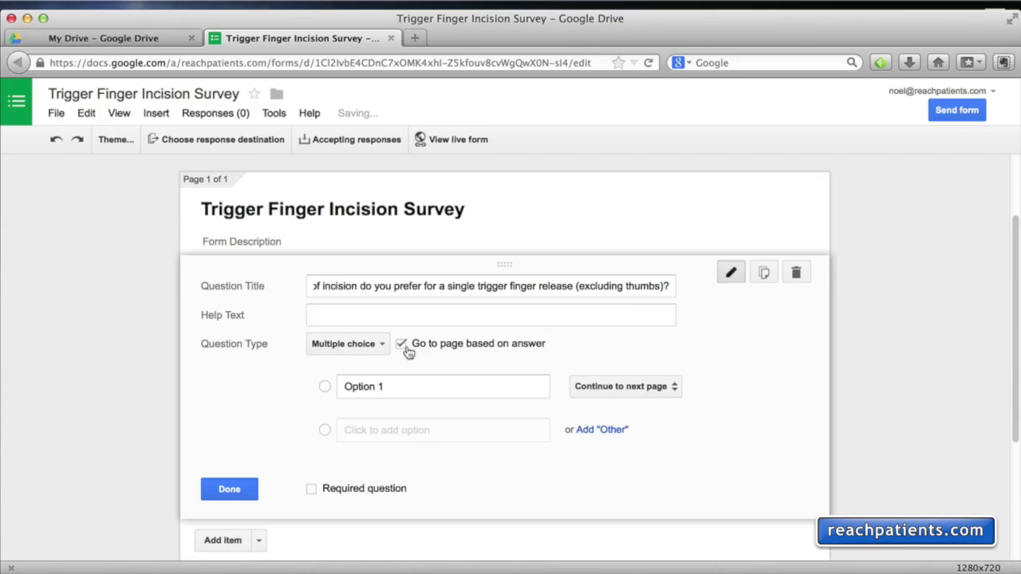
left_click(419, 387)
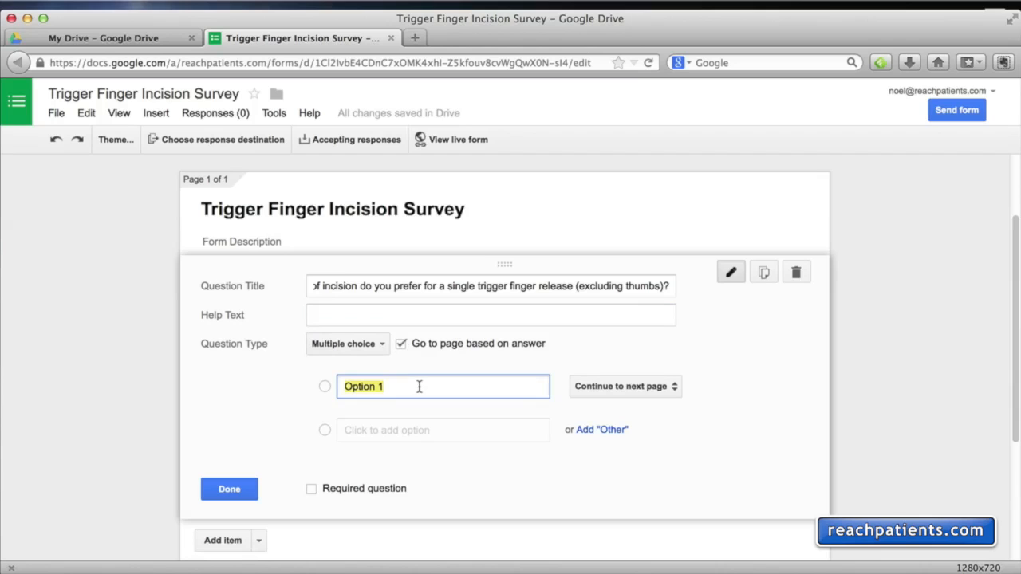
type("transverse")
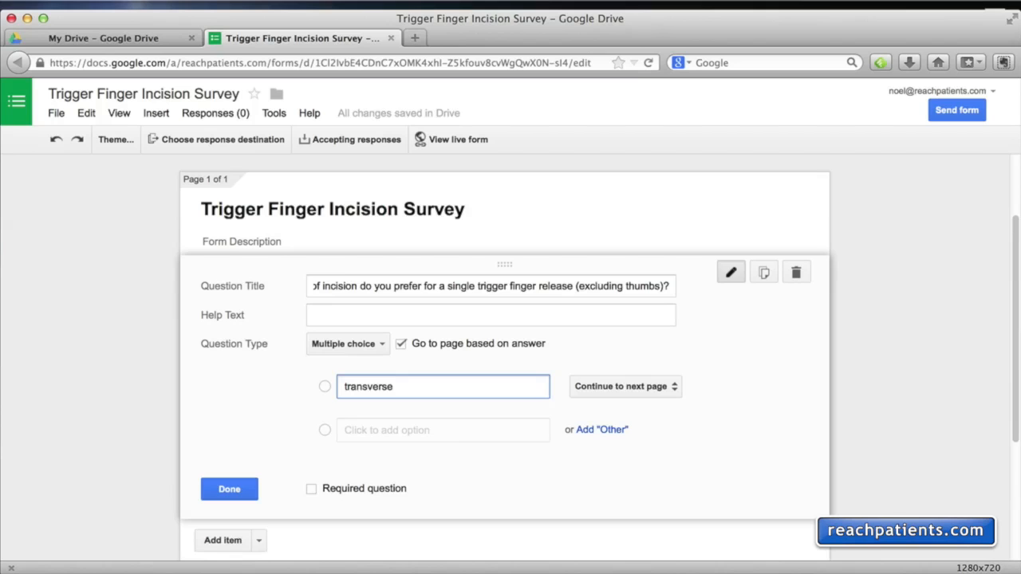
key("Tab")
key("Tab")
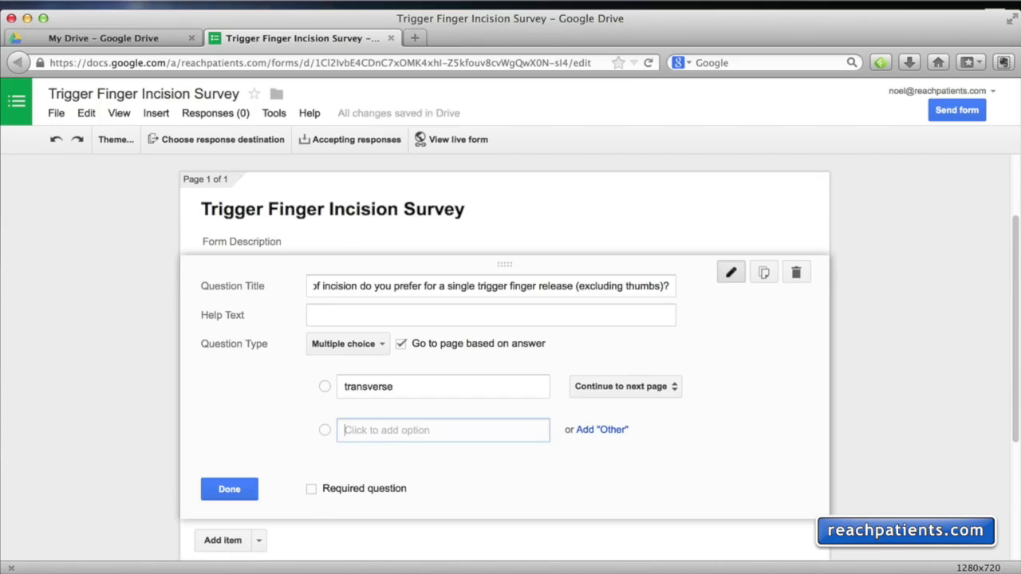
type("longitudinal")
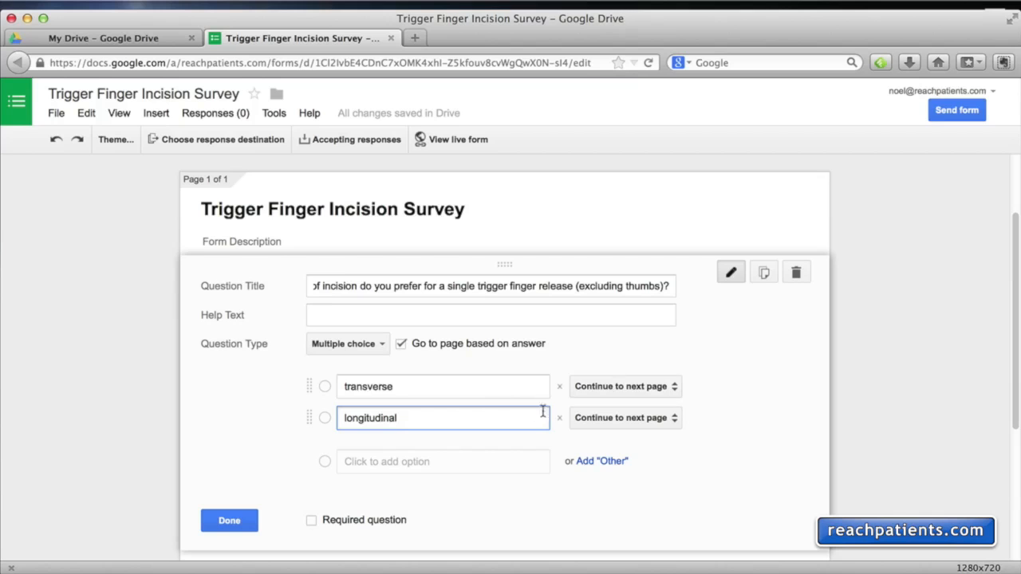
left_click(229, 521)
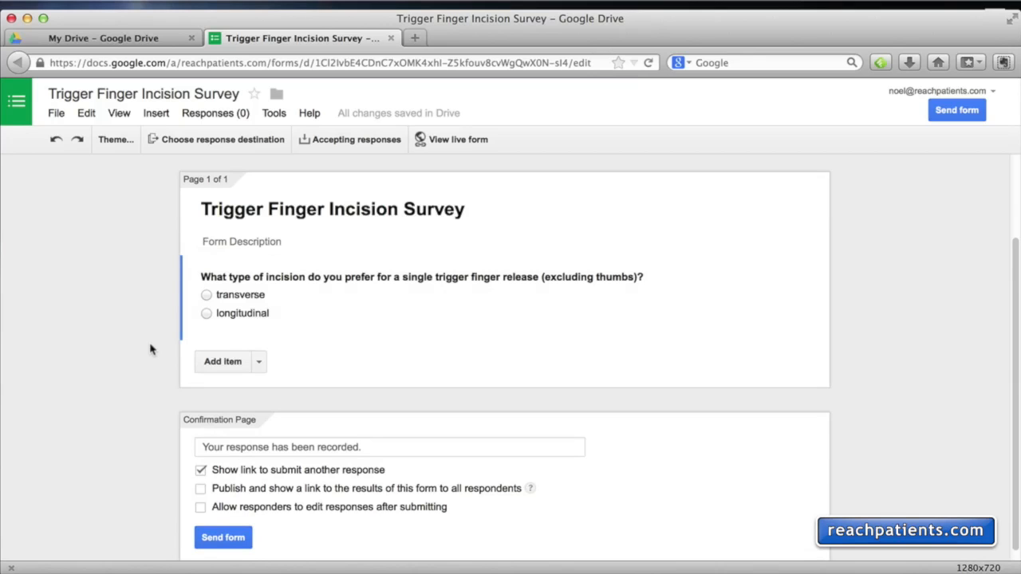
Step: Add a page break after the incision question and title the new page "transverse"
left_click(260, 363)
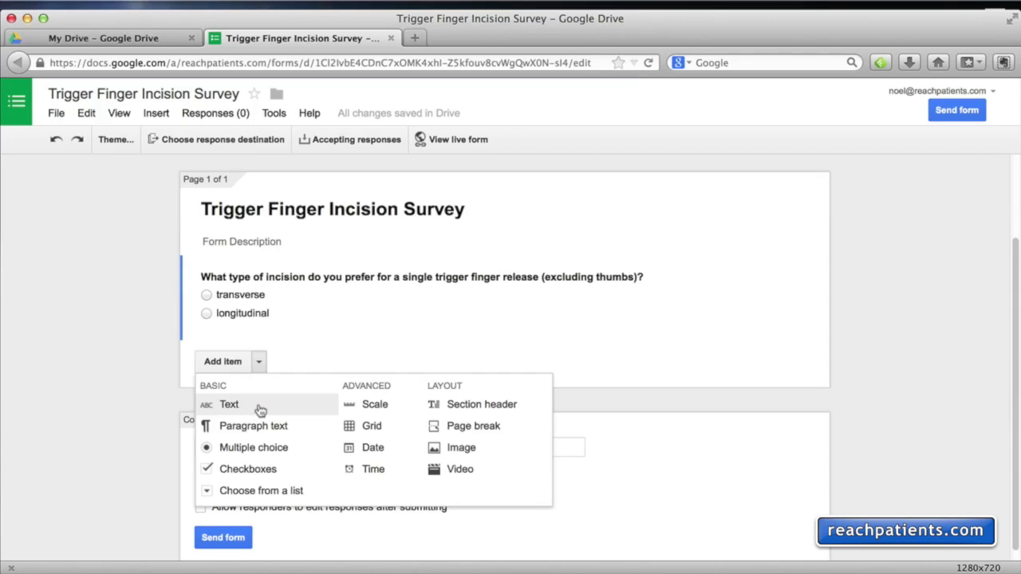
left_click(501, 431)
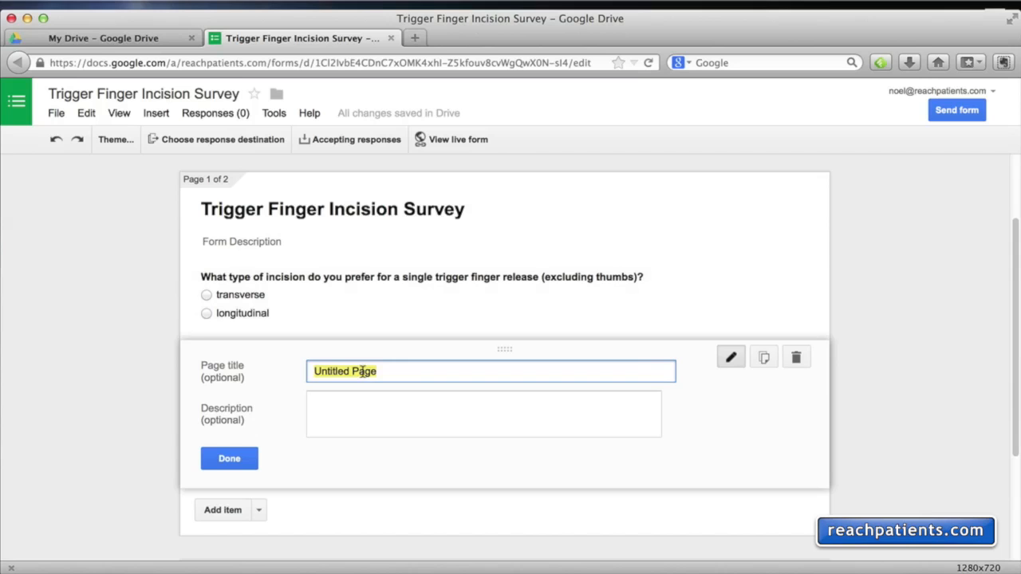
type("transvers")
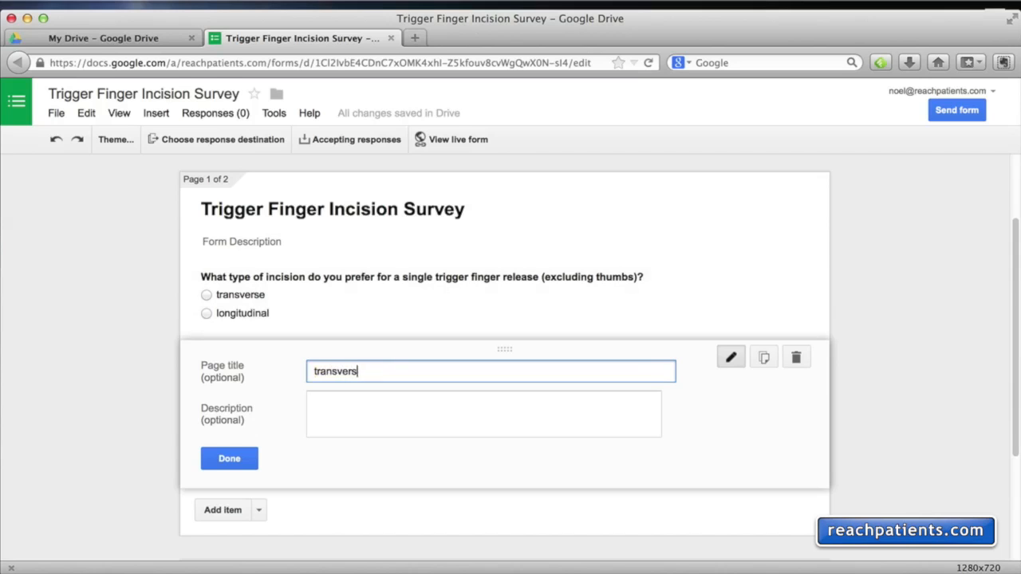
type("e")
left_click(224, 461)
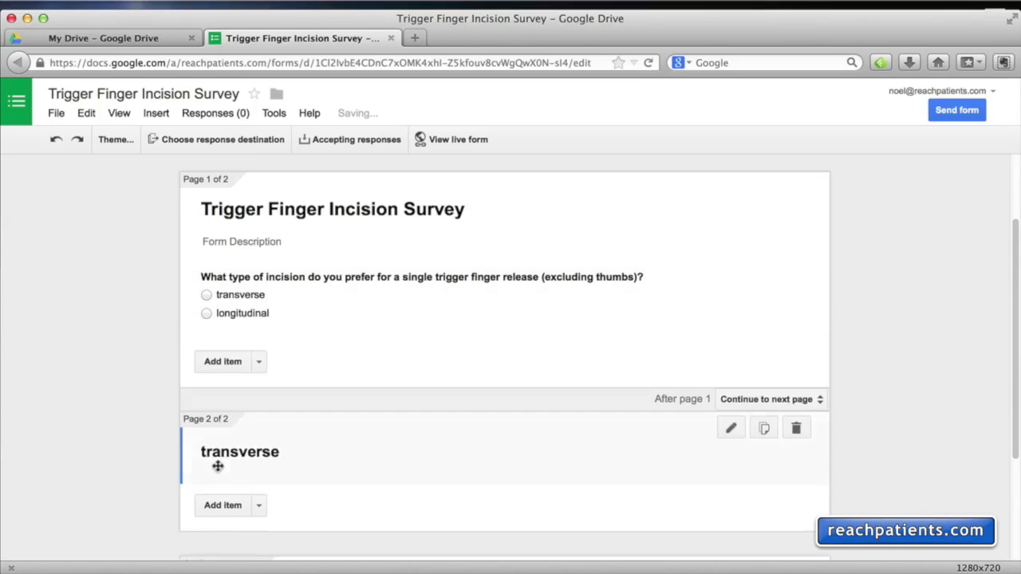
Step: Add another page break after the transverse page and title the new page "longitudinal"
left_click(263, 504)
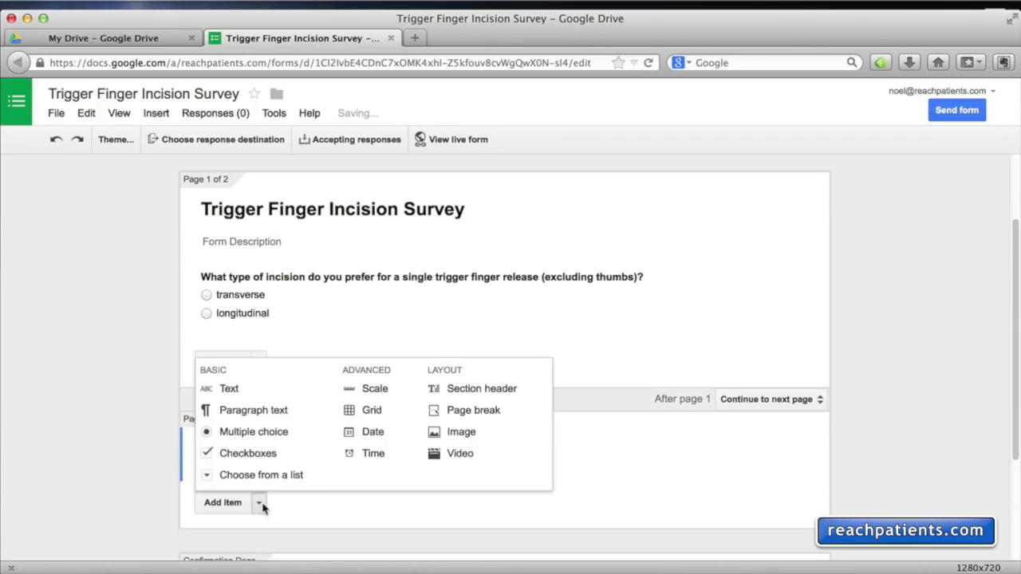
left_click(472, 413)
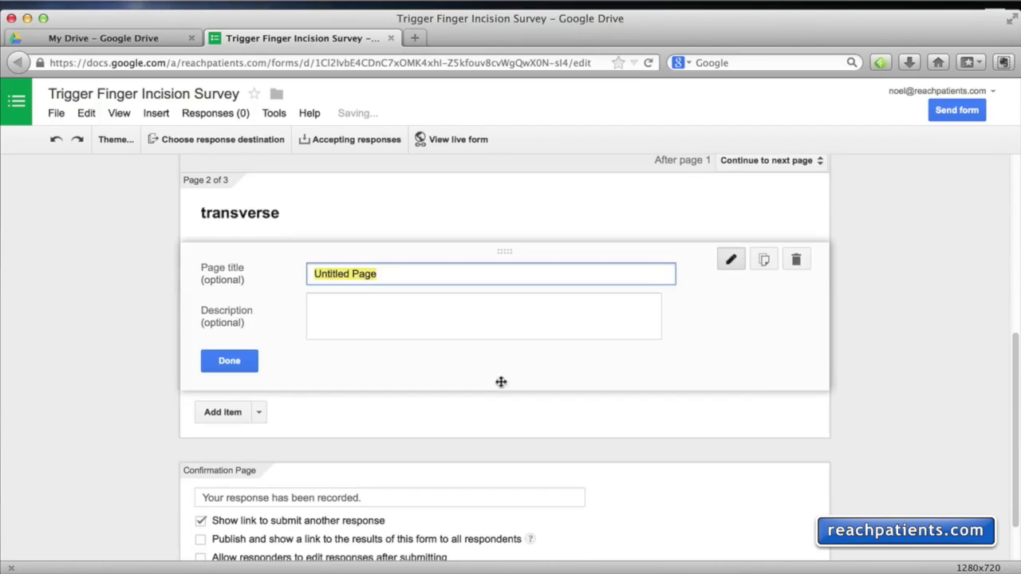
type("longitudinal")
left_click(240, 365)
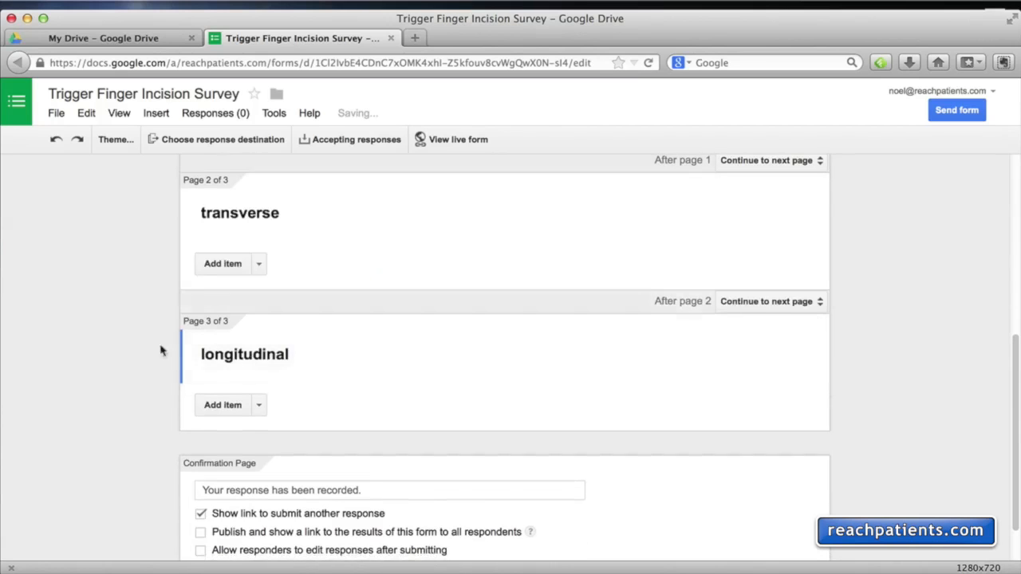
Step: Add a paragraph text question to the transverse page titled "why in the wide world of sports (specifically) would you choose such a silly incision?"
scroll(146, 346, "up", 5)
scroll(146, 347, "down", 3)
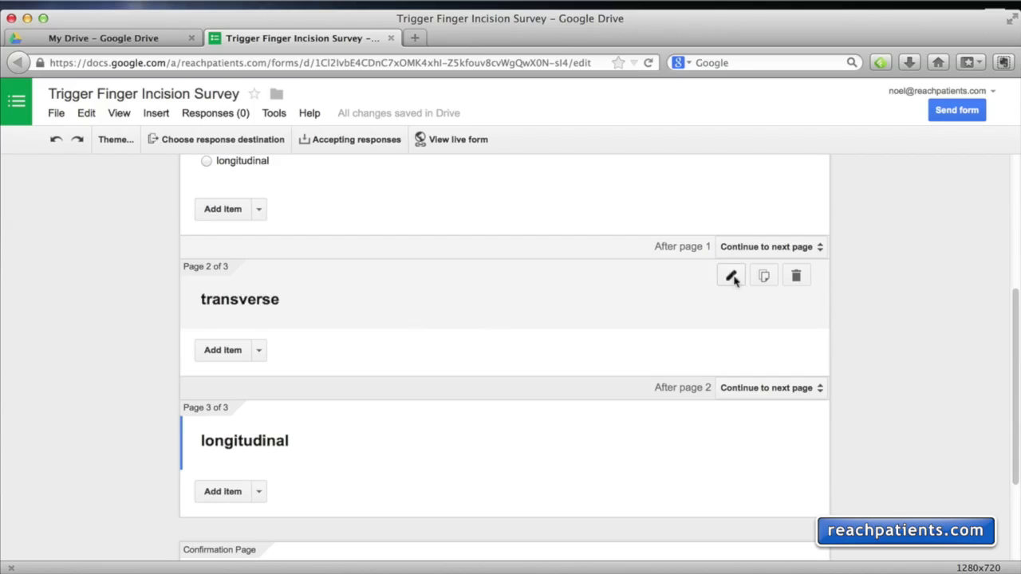
left_click(732, 277)
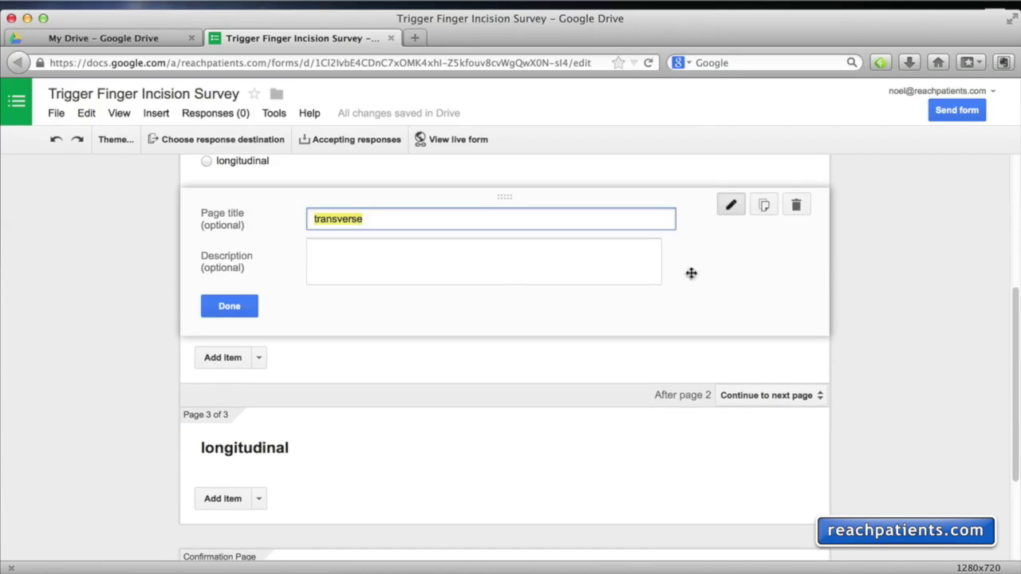
scroll(409, 265, "up", 1)
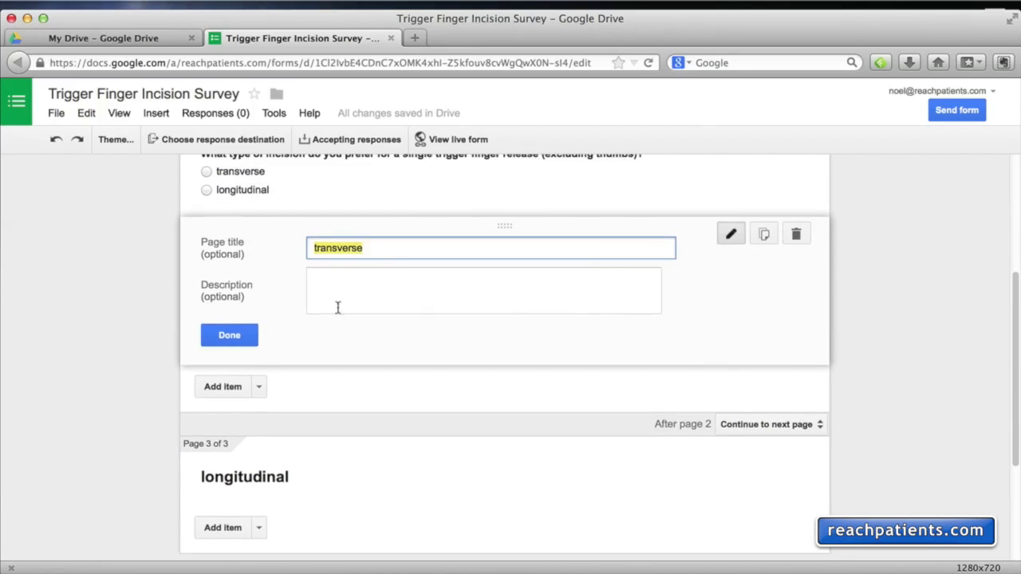
left_click(259, 386)
left_click(247, 452)
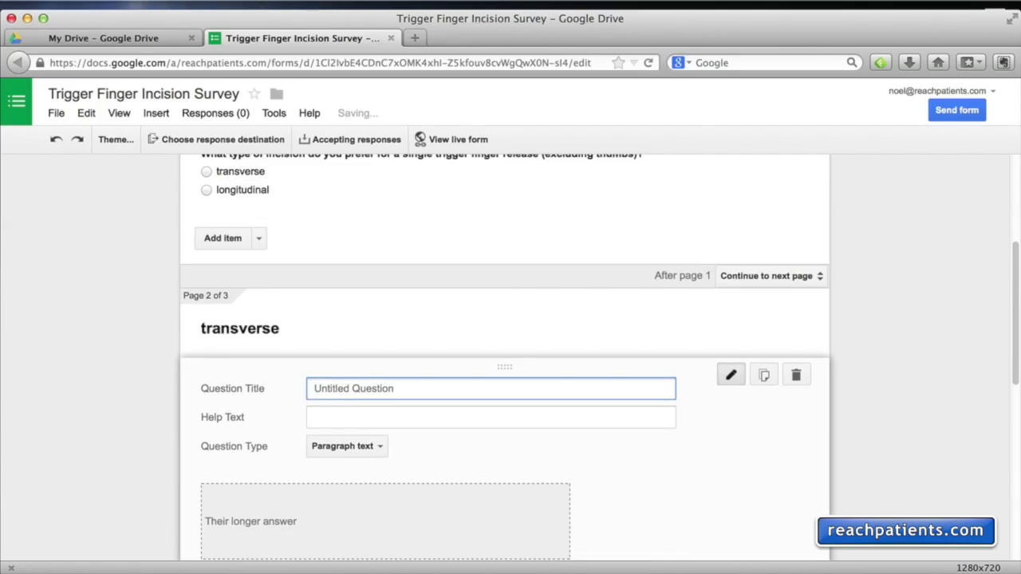
scroll(331, 338, "down", 2)
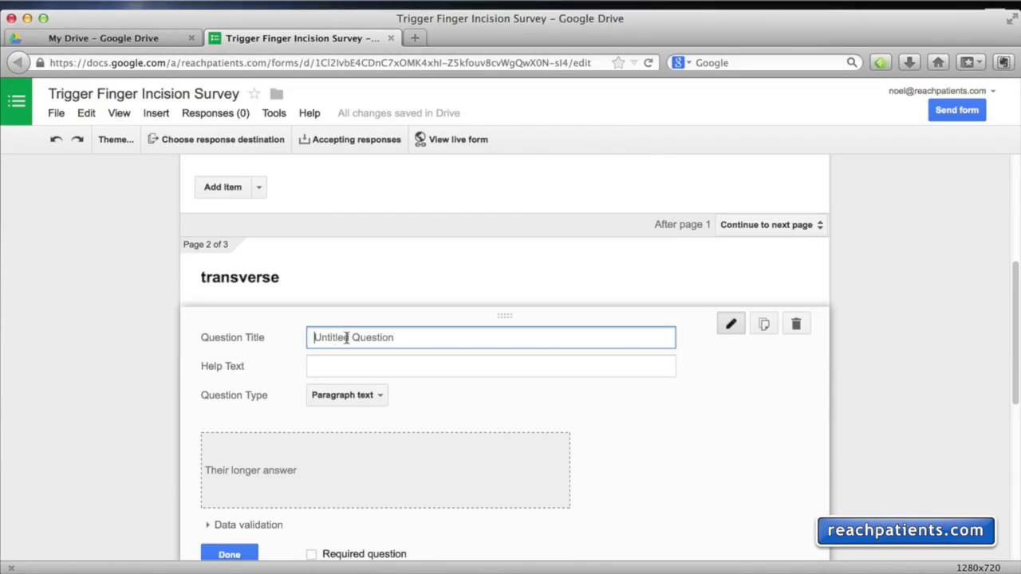
key("super+v")
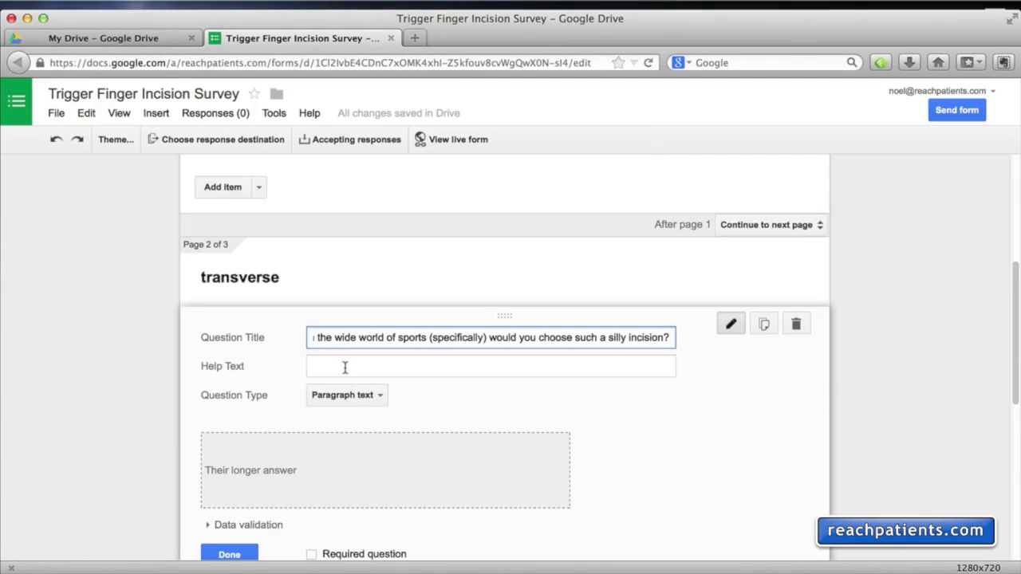
left_click(346, 368)
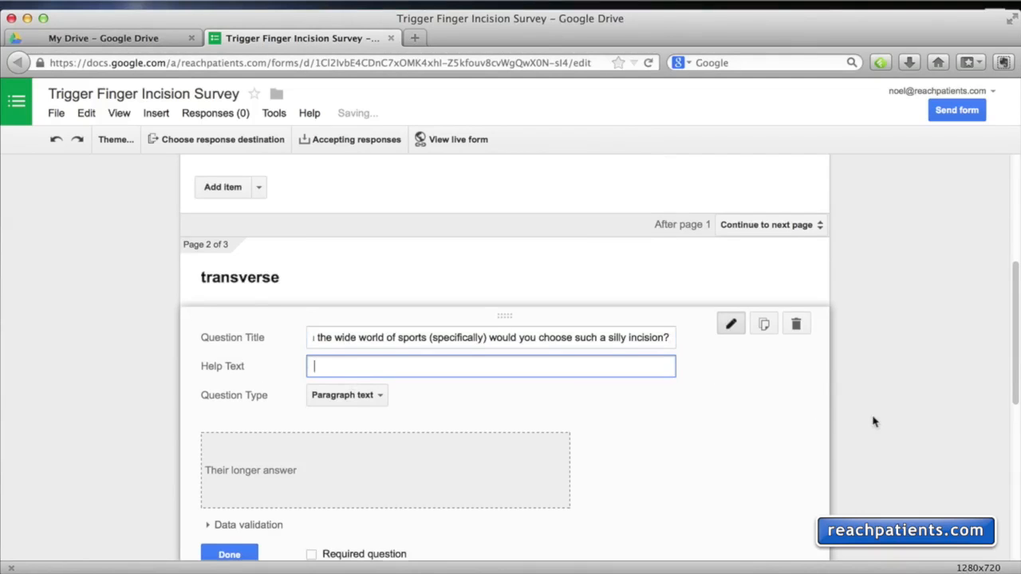
scroll(873, 421, "down", 1)
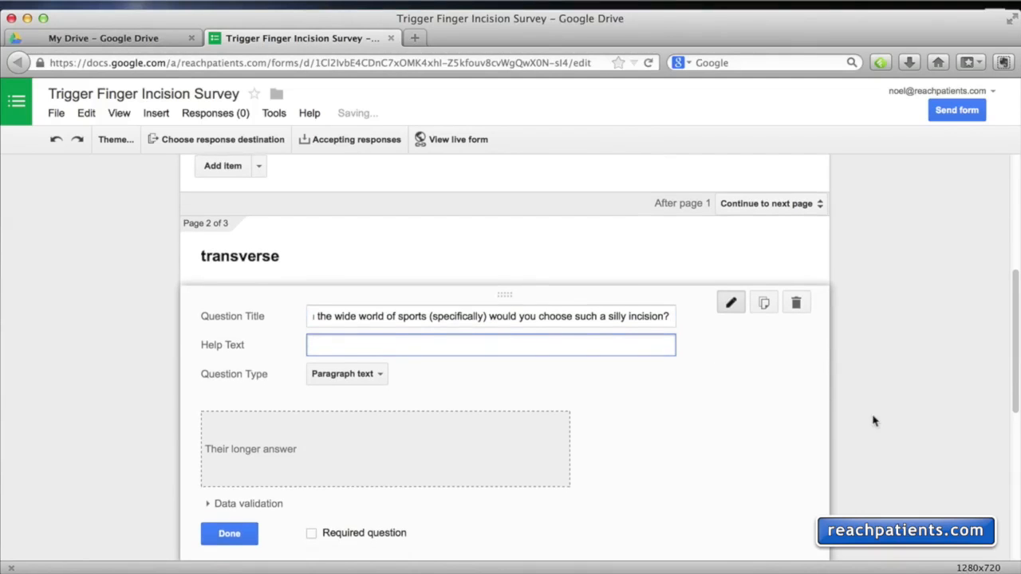
left_click(235, 533)
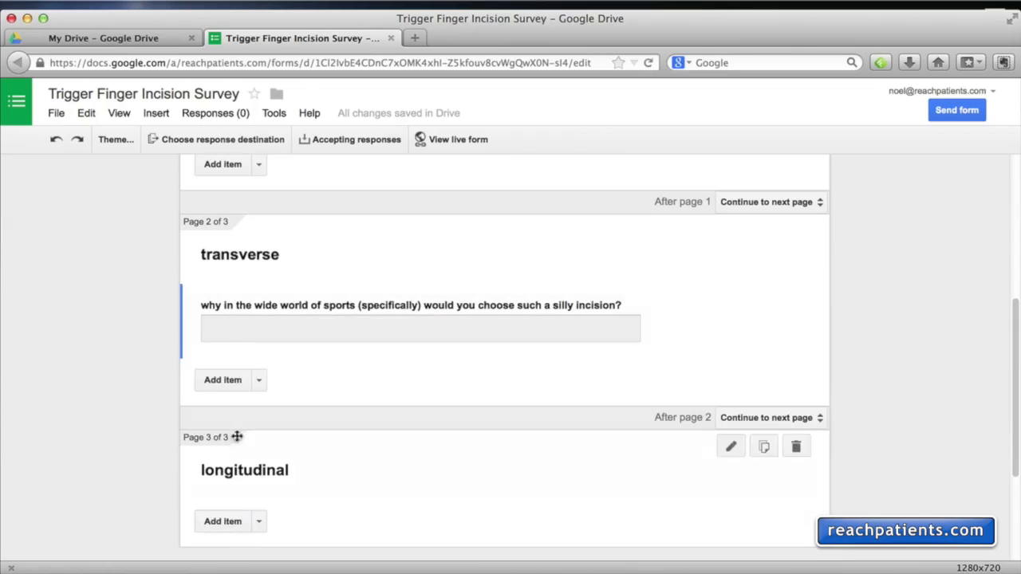
Step: Add a paragraph text question to the longitudinal page titled "what do you feel are the benefits of the longitudinal incision?"
scroll(139, 328, "down", 3)
scroll(140, 328, "down", 2)
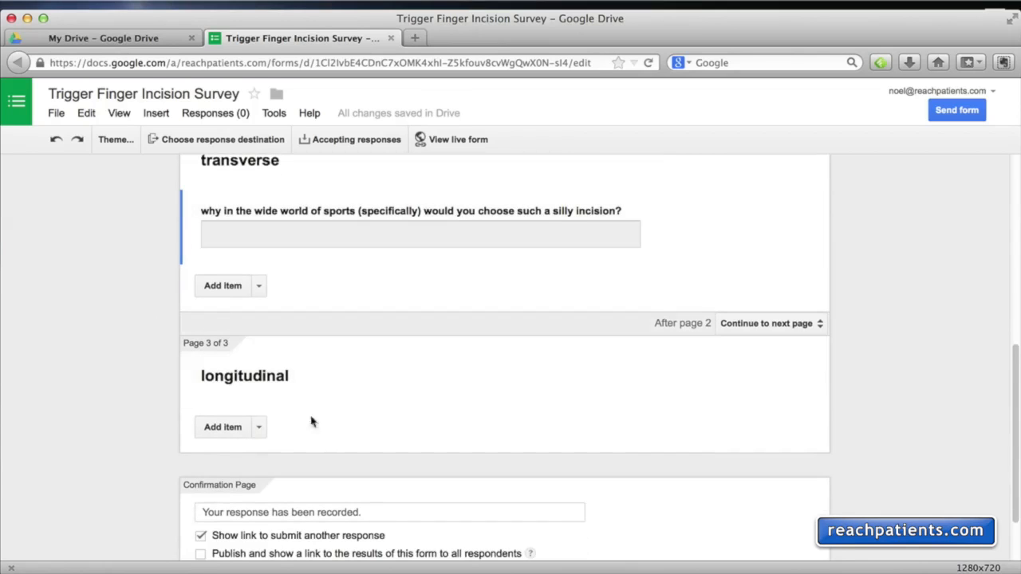
left_click(730, 352)
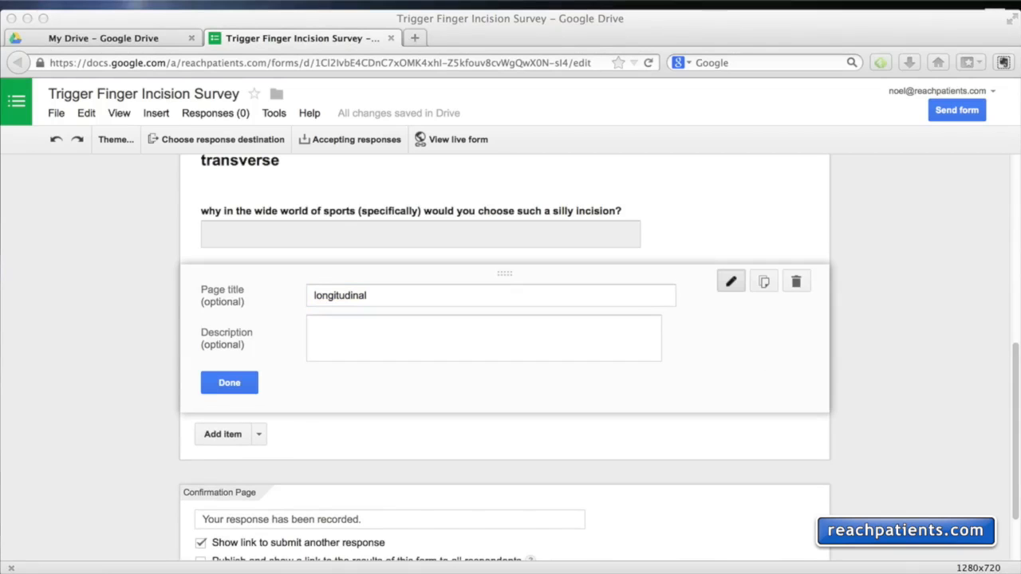
left_click(340, 297)
left_click(256, 441)
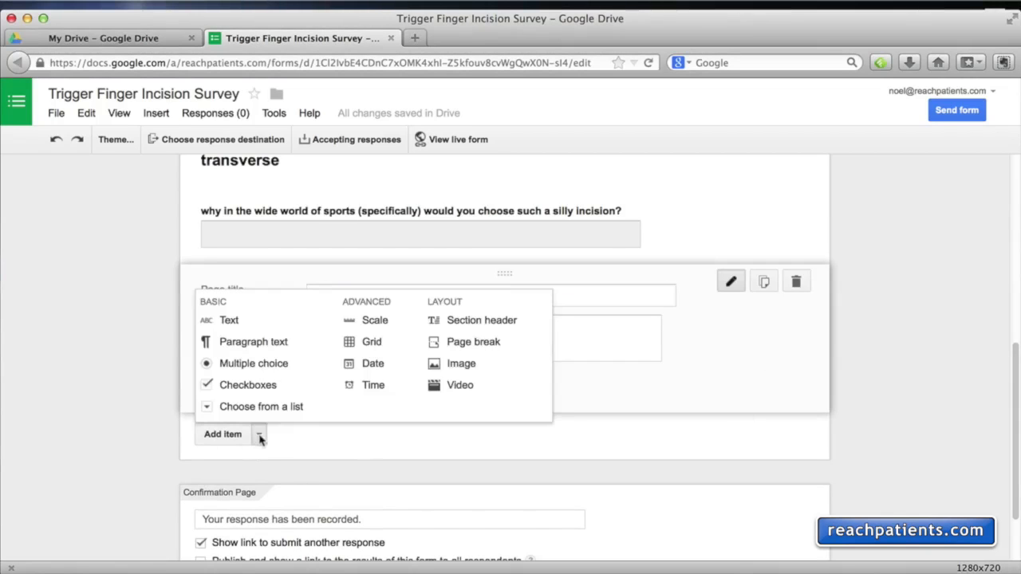
left_click(267, 344)
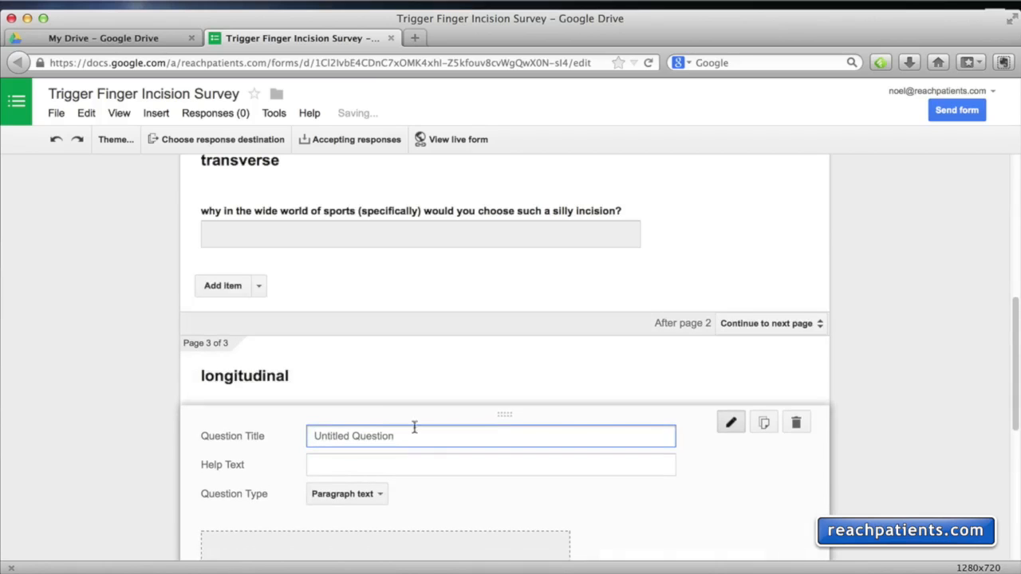
type("what do you feel are the benefits of the longitudinal incision?")
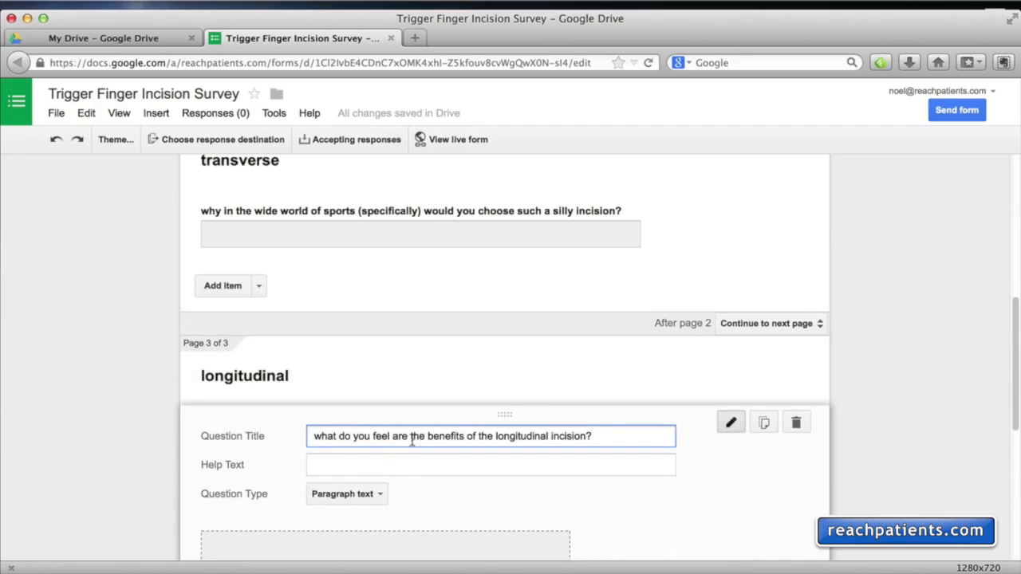
scroll(321, 449, "down", 4)
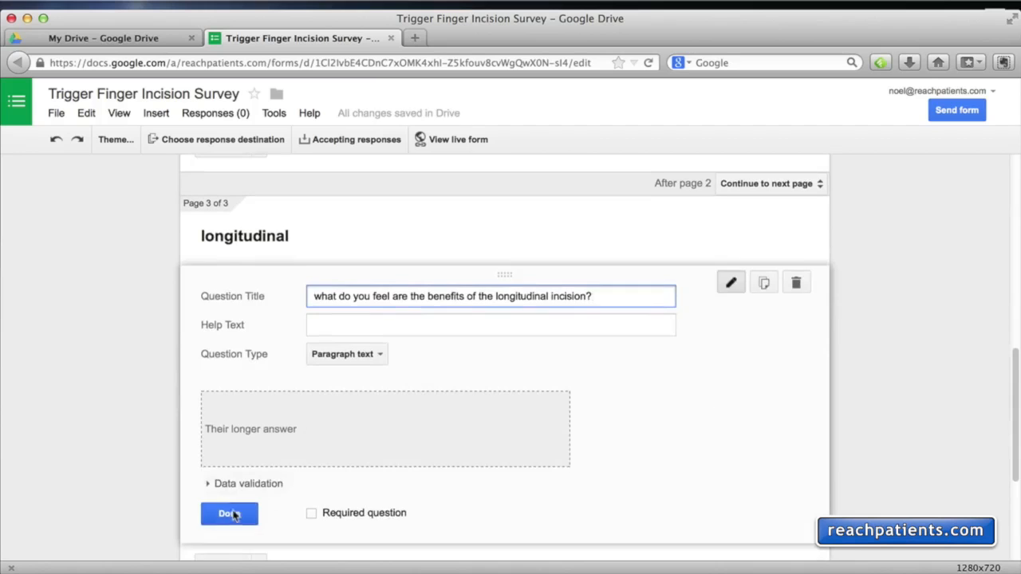
left_click(231, 515)
Step: Set the "transverse" answer of the incision type question to go to page 2 (transverse)
scroll(118, 323, "up", 4)
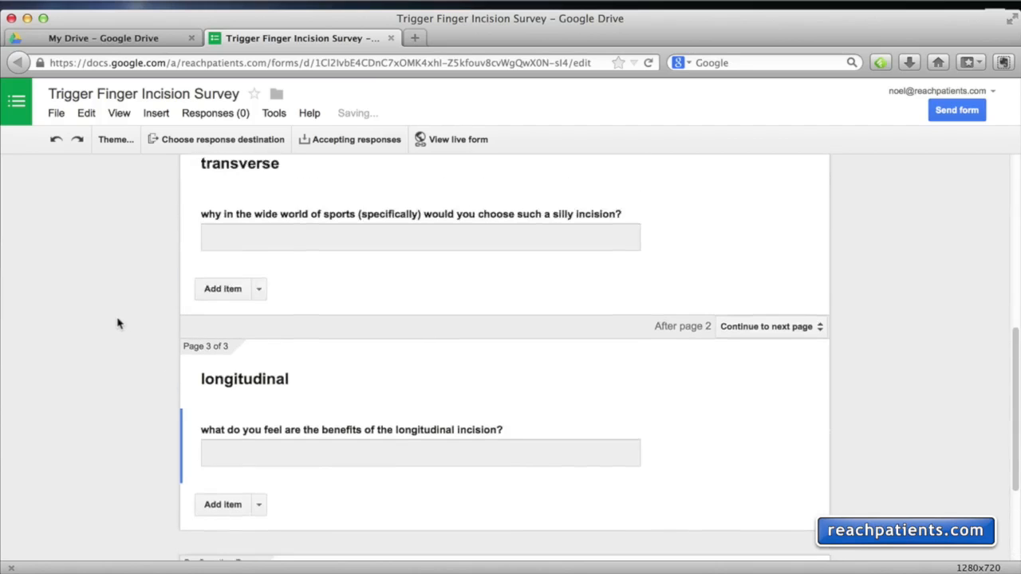
scroll(118, 323, "up", 9)
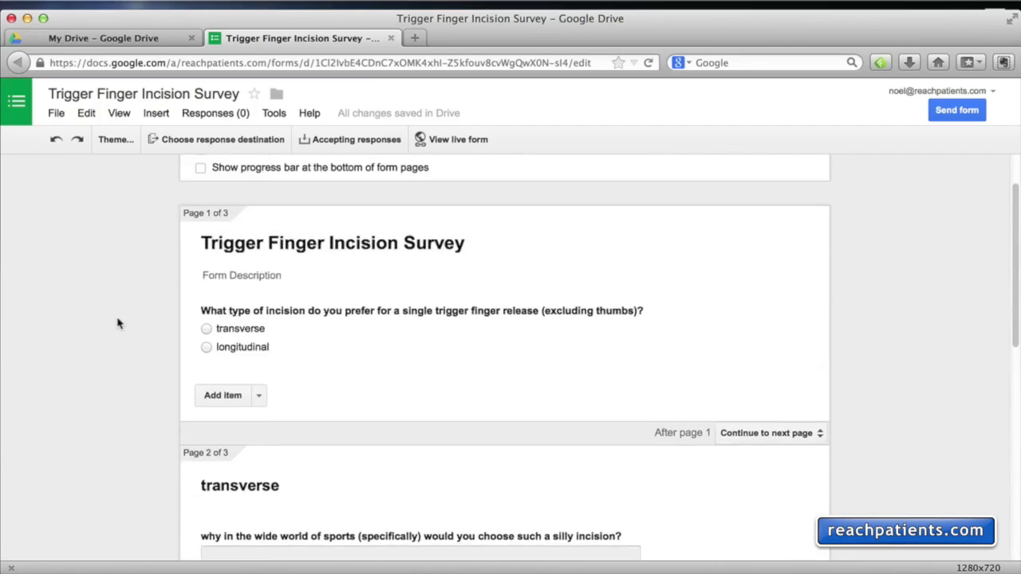
scroll(118, 323, "down", 10)
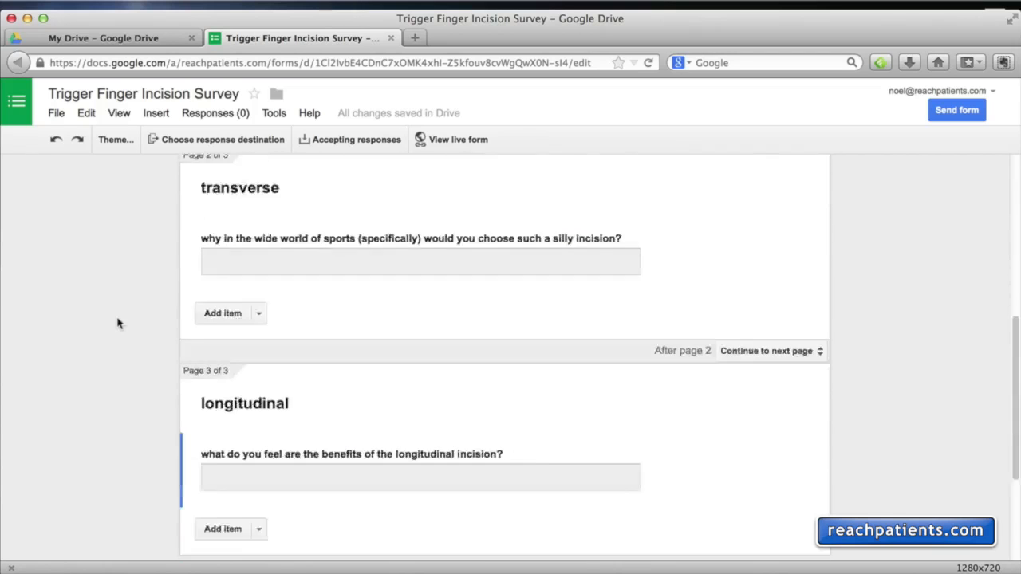
scroll(118, 323, "up", 10)
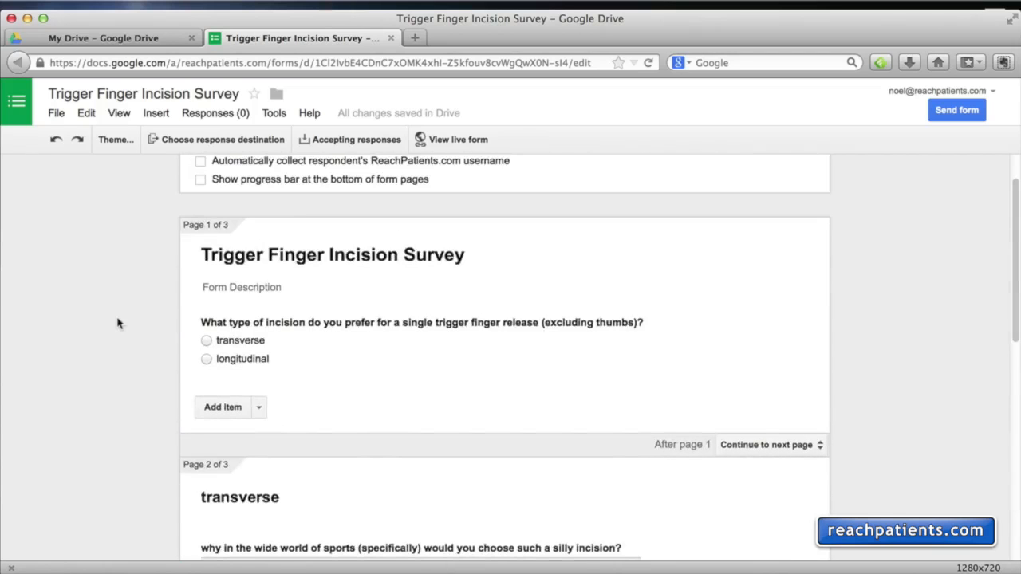
scroll(118, 323, "up", 2)
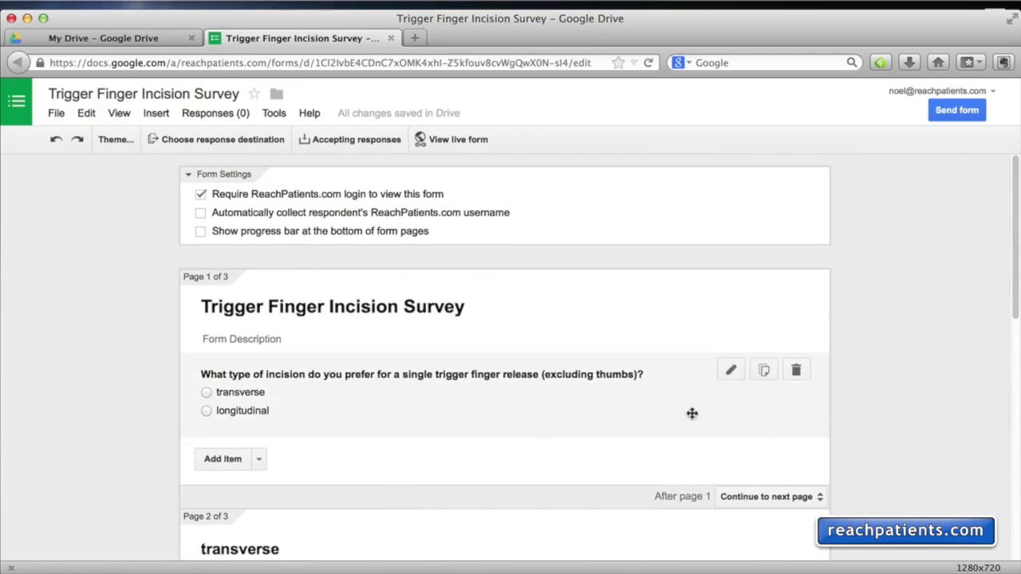
left_click(730, 372)
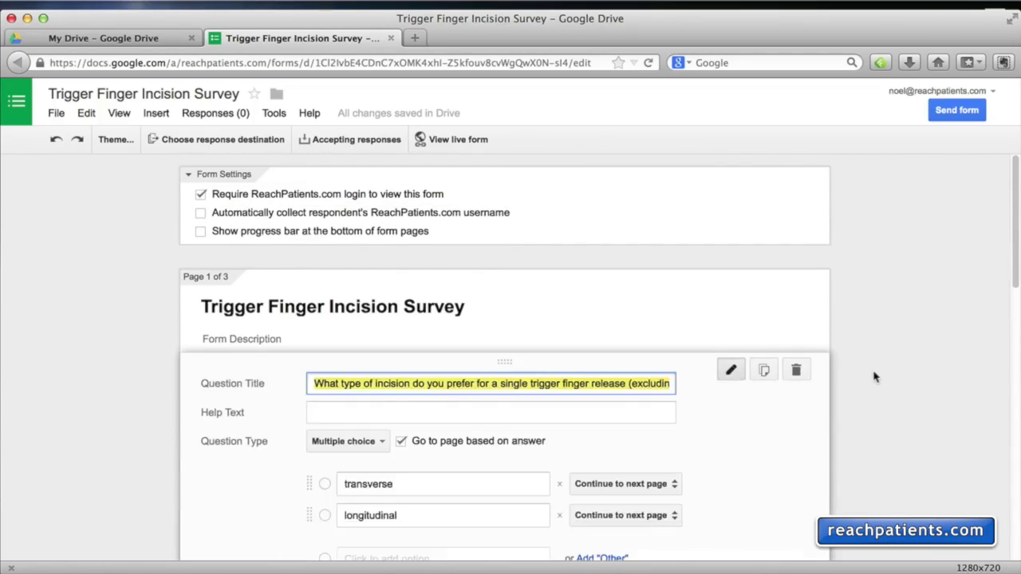
scroll(873, 376, "down", 4)
scroll(875, 376, "up", 1)
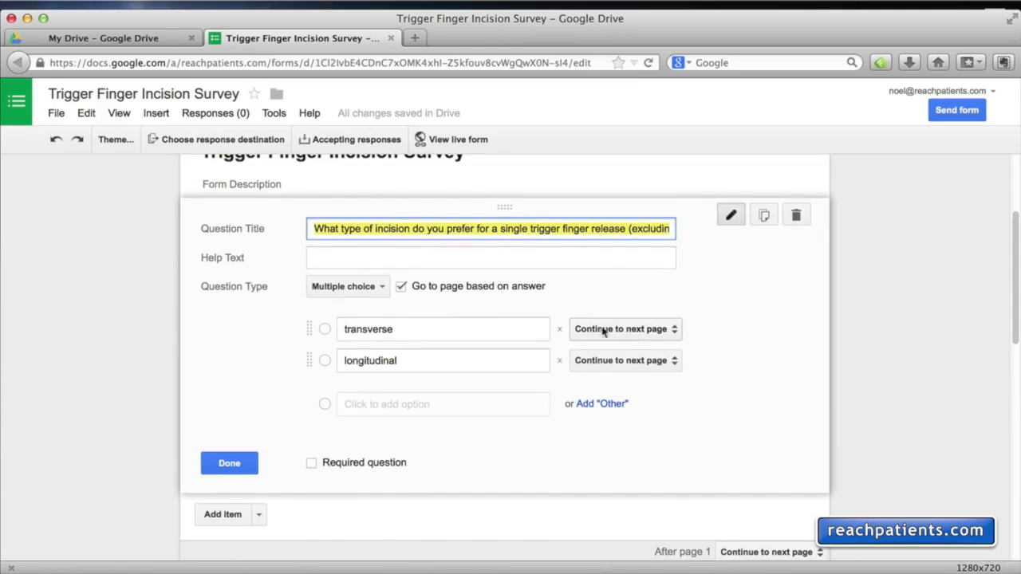
left_click(652, 330)
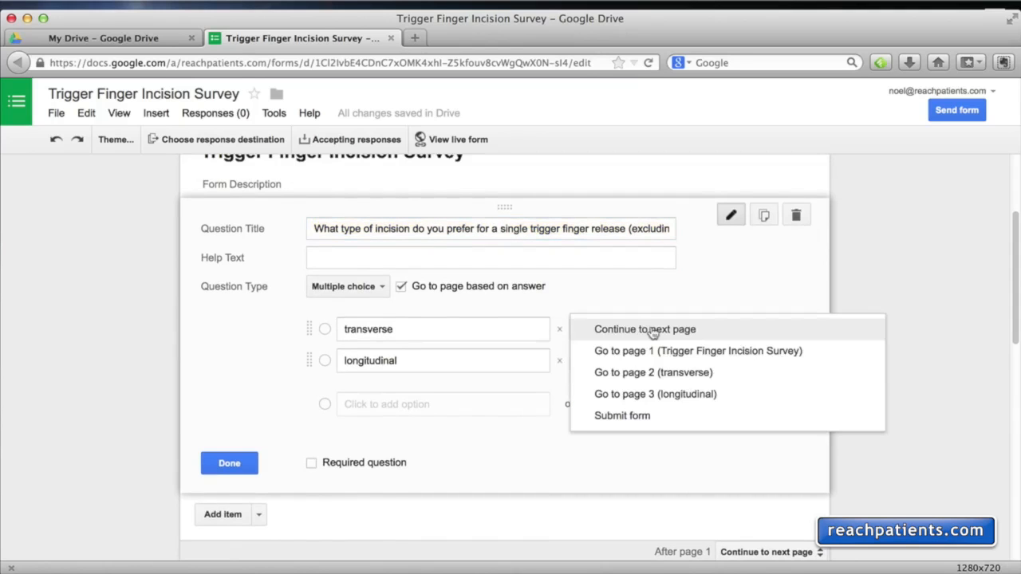
left_click(698, 375)
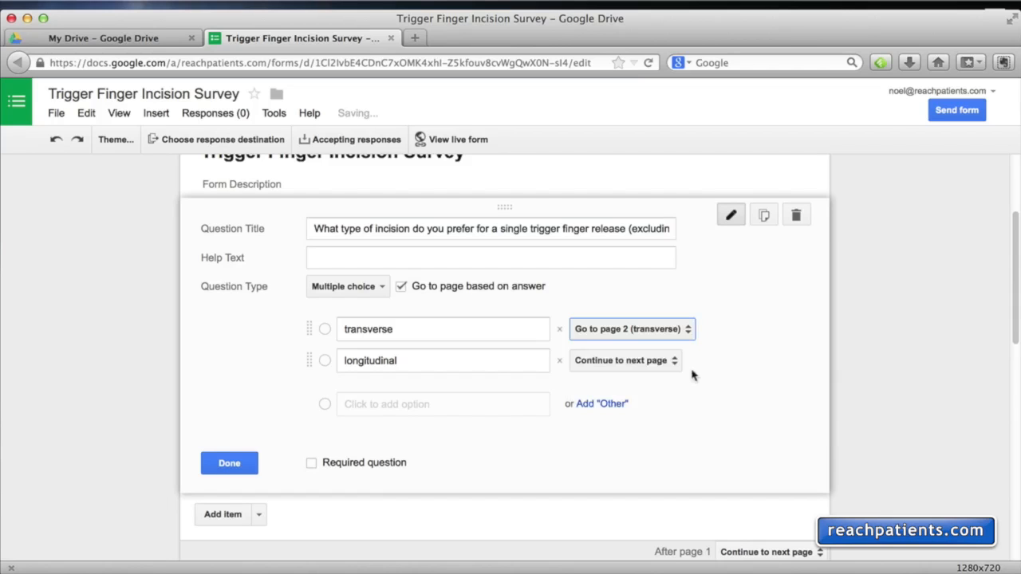
Step: Send the "longitudinal" answer to page 3 (longitudinal) and make the incision type question required
left_click(658, 362)
left_click(689, 425)
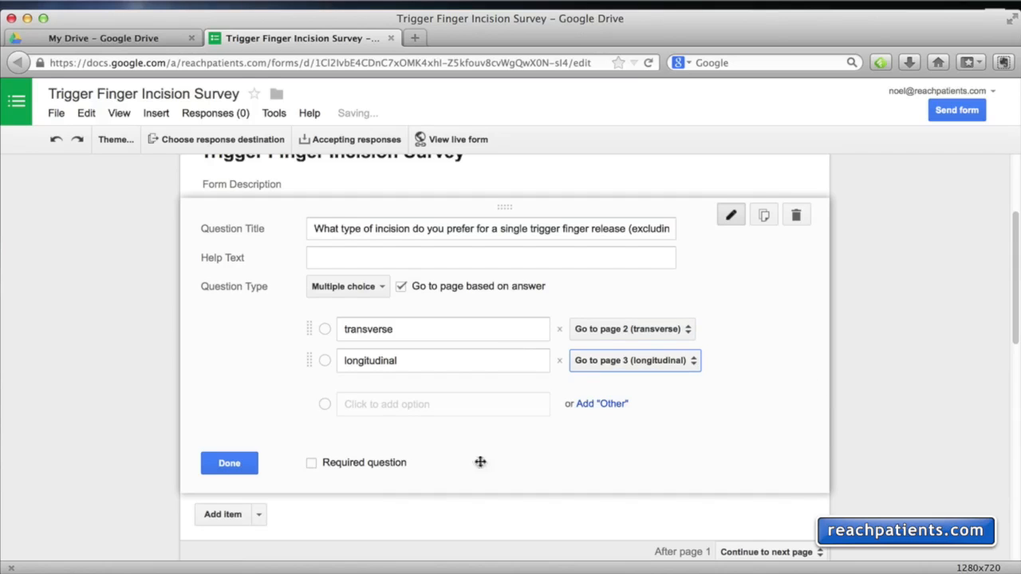
left_click(312, 464)
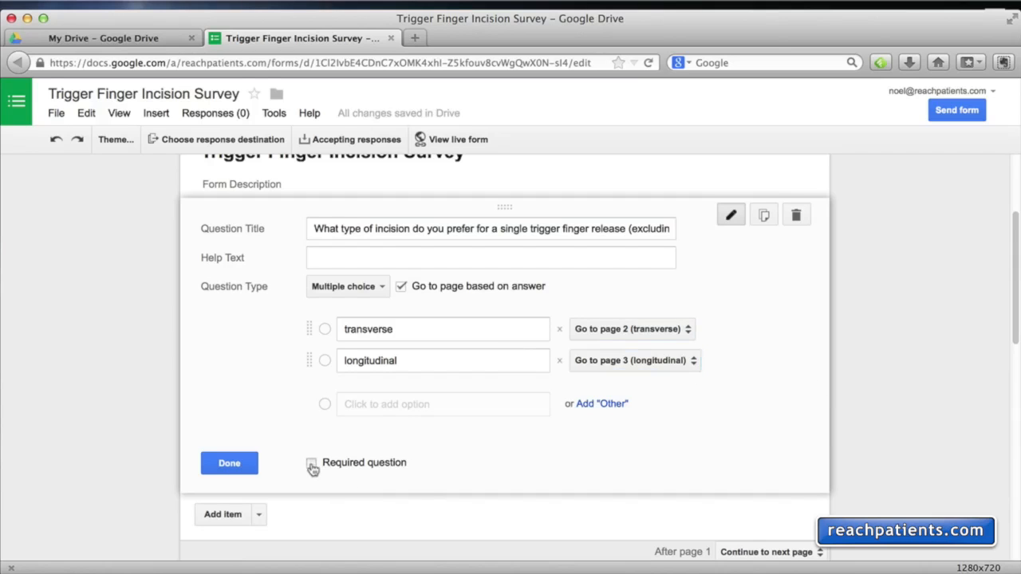
left_click(244, 465)
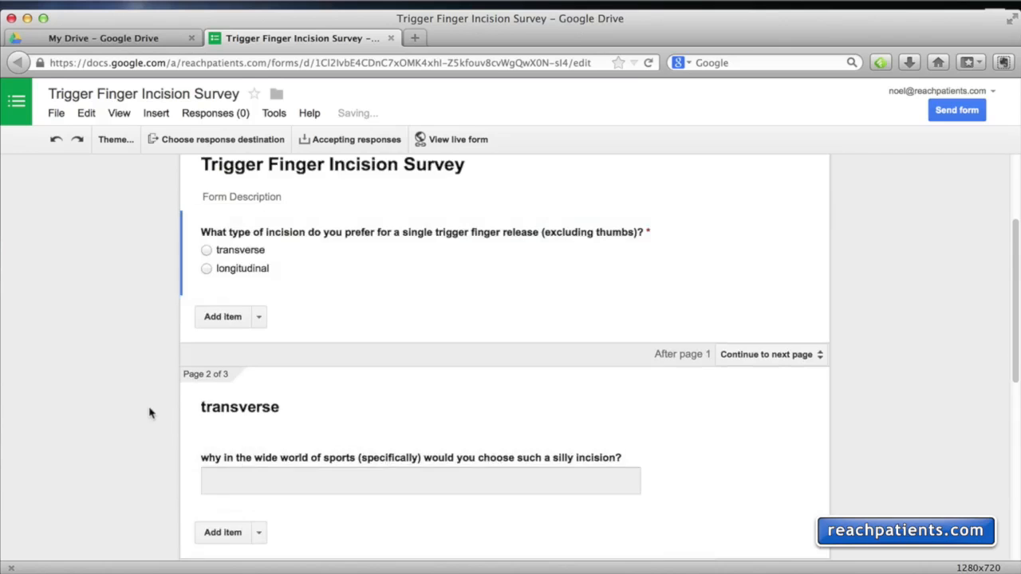
Step: Remove the page title "transverse" from page 2, leaving the title empty
scroll(151, 413, "down", 4)
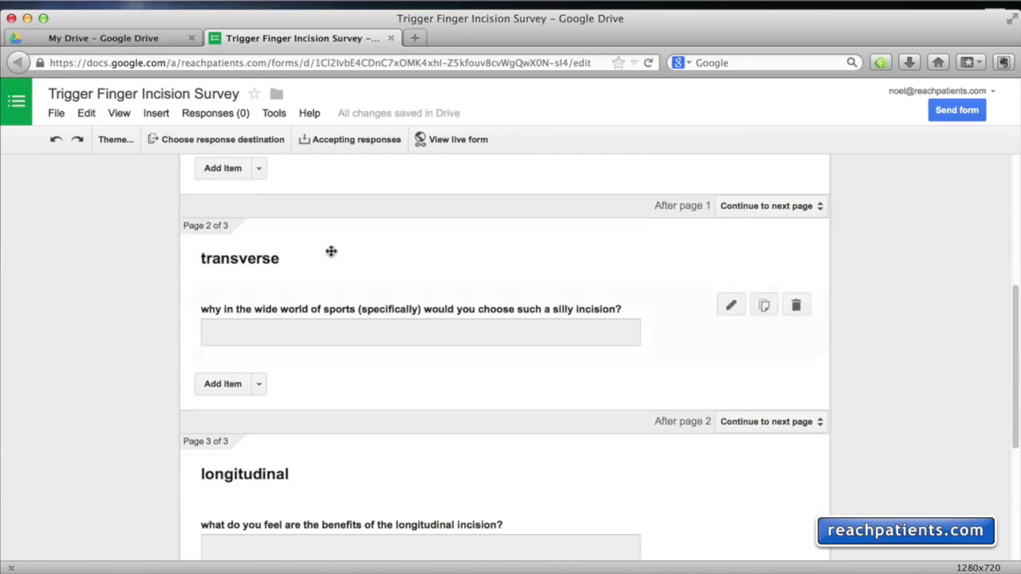
mouse_move(408, 243)
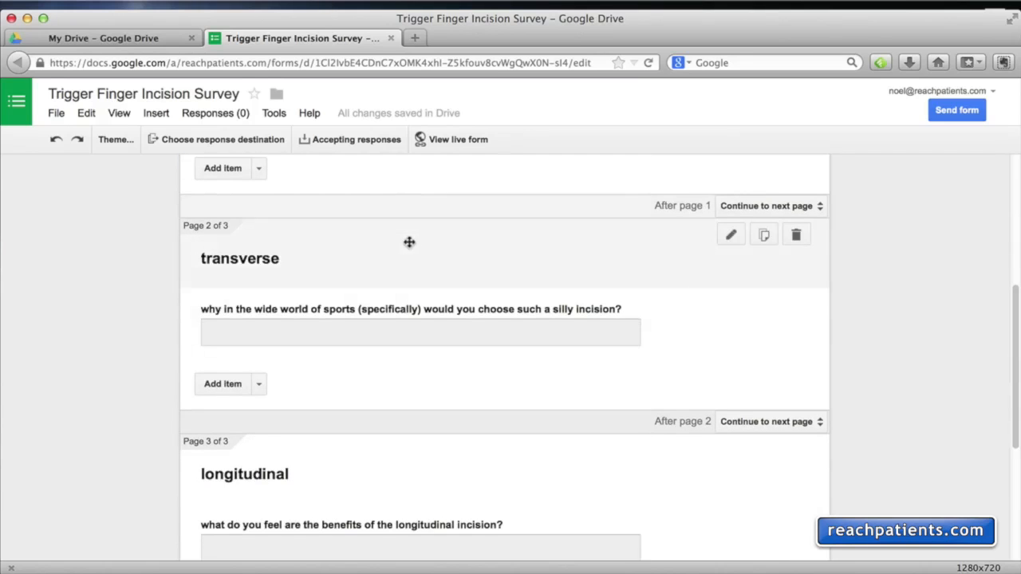
left_click(733, 239)
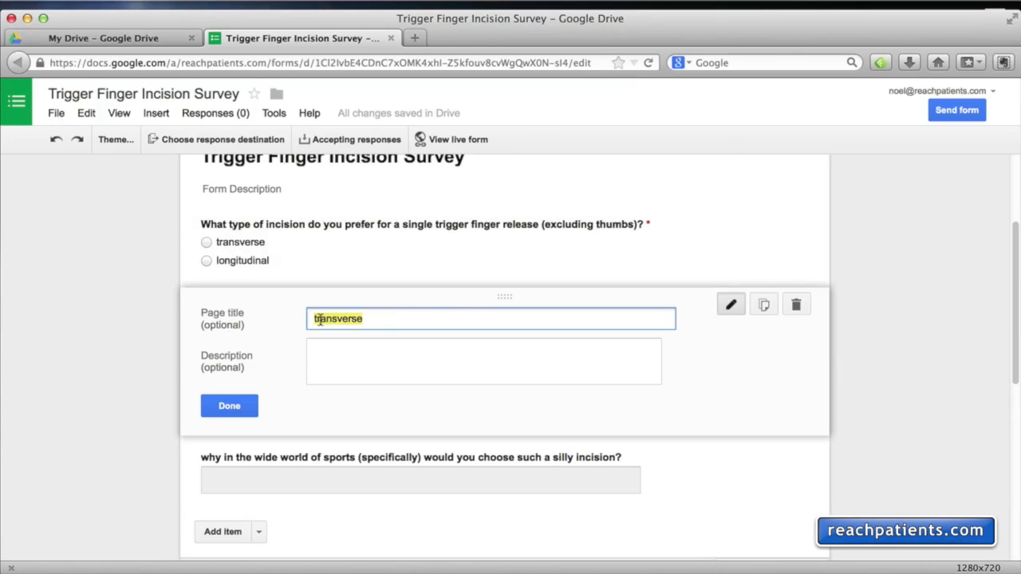
key("BackSpace")
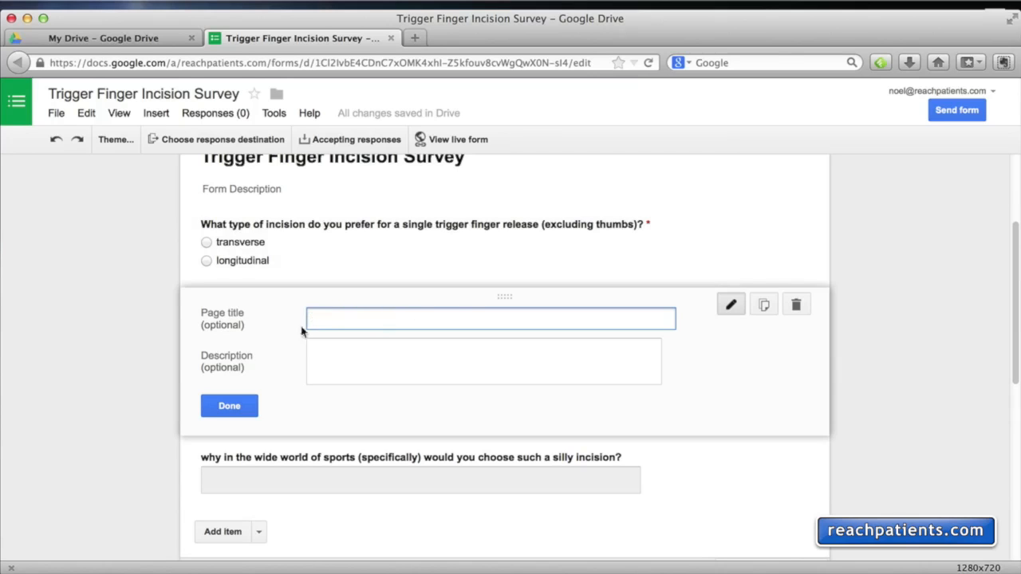
left_click(247, 408)
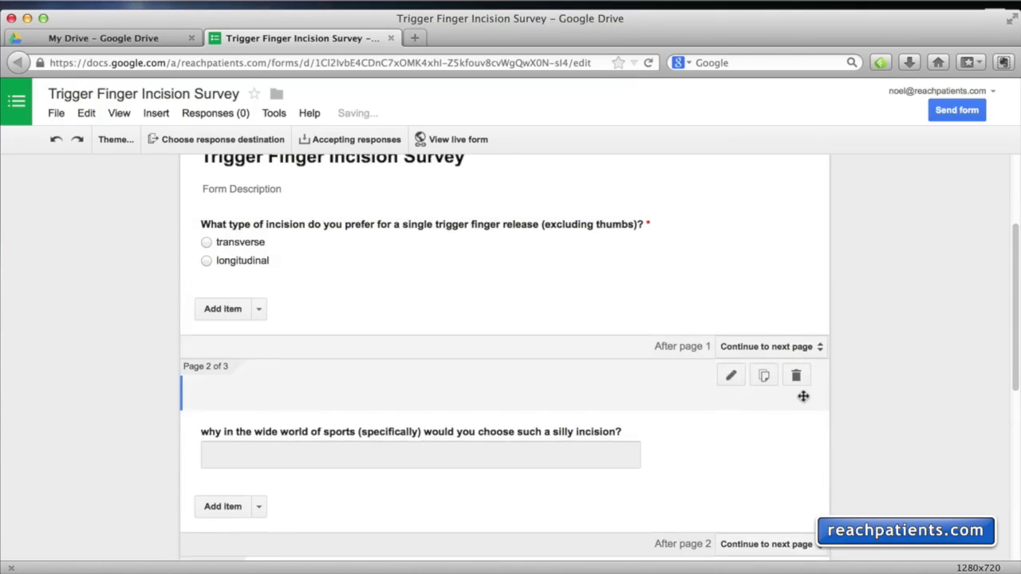
Step: Clear the "longitudinal" page title on page 3 so the page is untitled
scroll(802, 396, "down", 5)
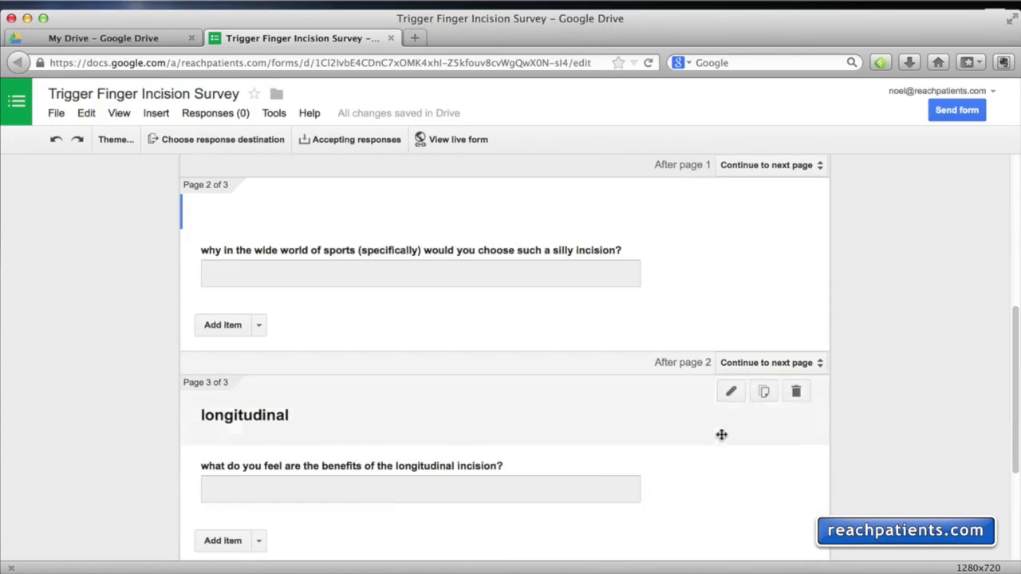
left_click(734, 394)
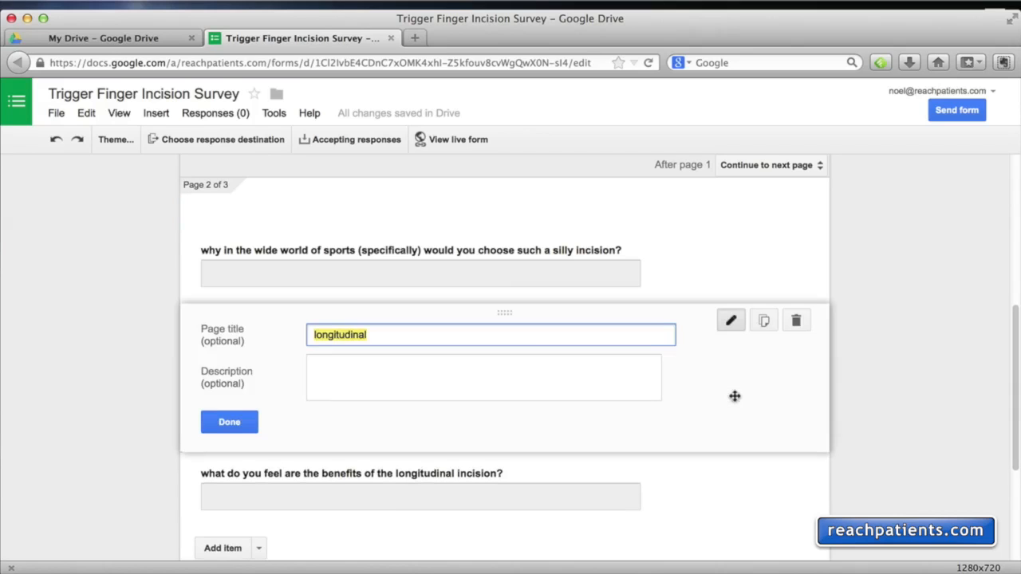
key("BackSpace")
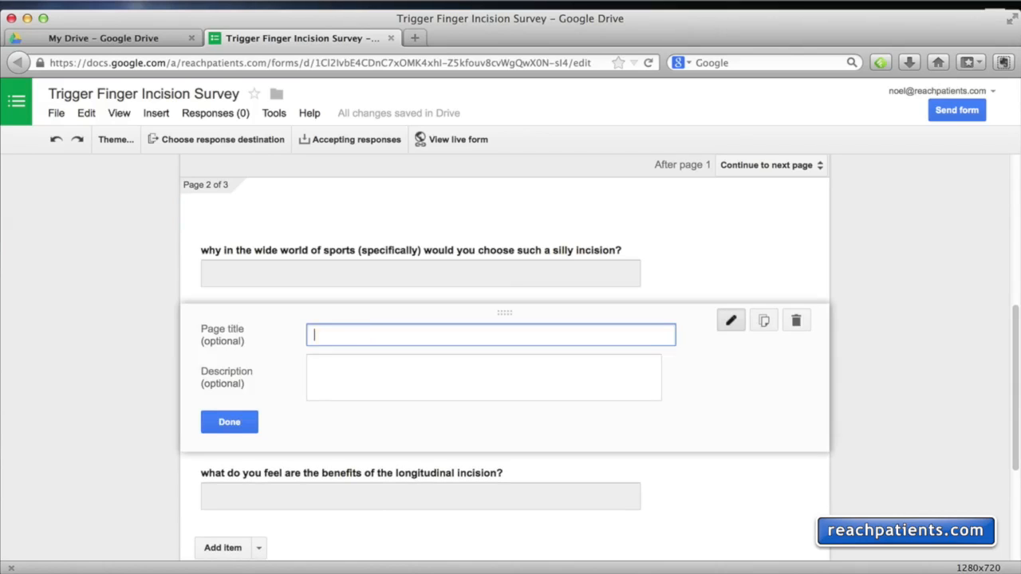
left_click(231, 422)
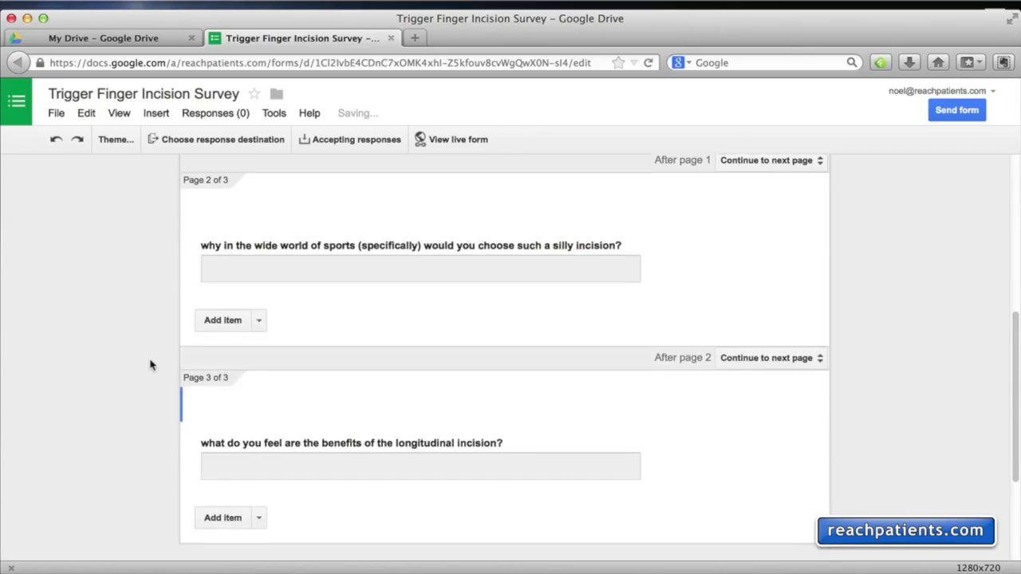
Step: Set the form to submit after page 2 instead of continuing to the next page
scroll(150, 365, "down", 3)
scroll(150, 365, "up", 5)
scroll(151, 365, "up", 1)
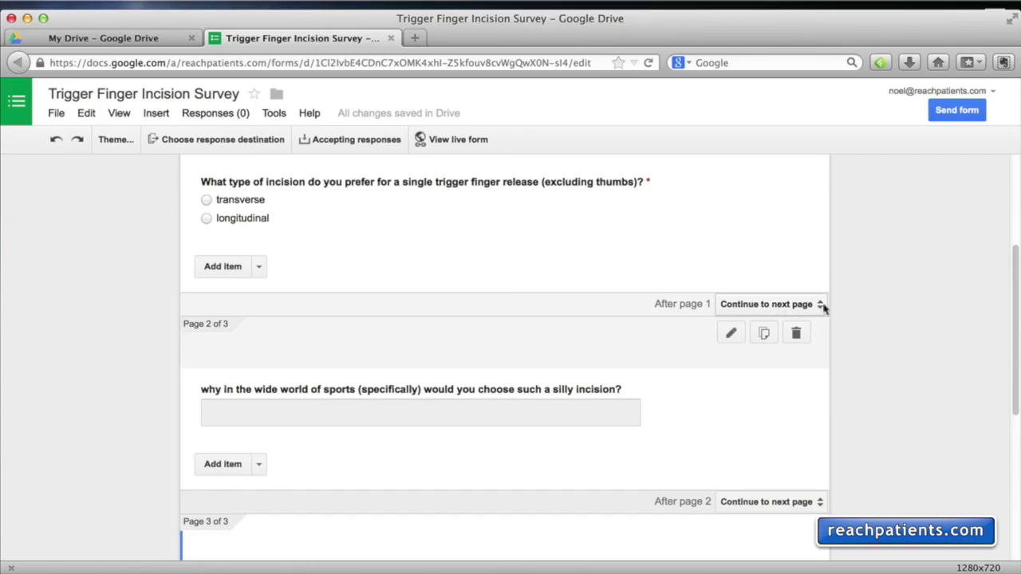
scroll(857, 385, "down", 3)
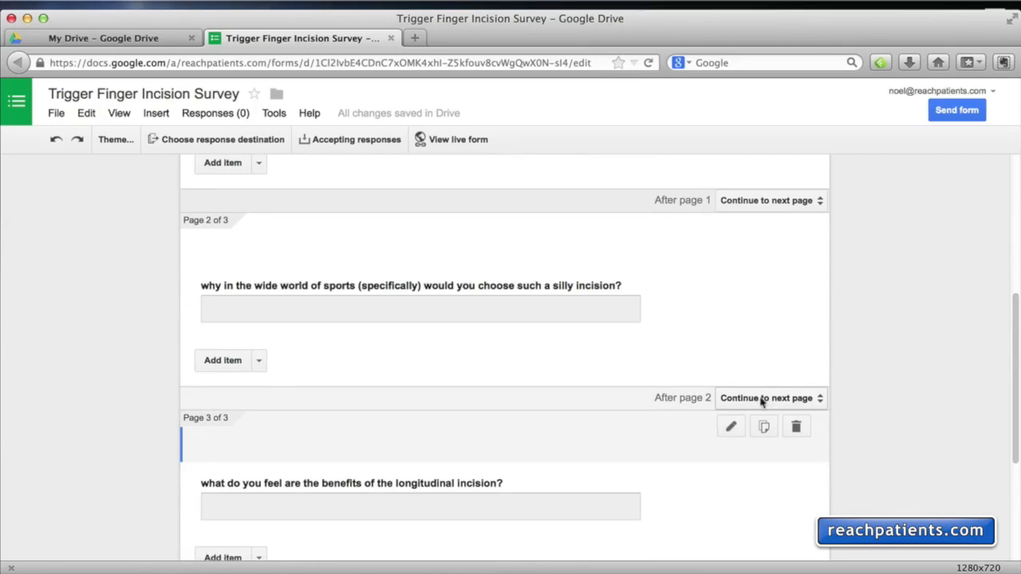
left_click(762, 401)
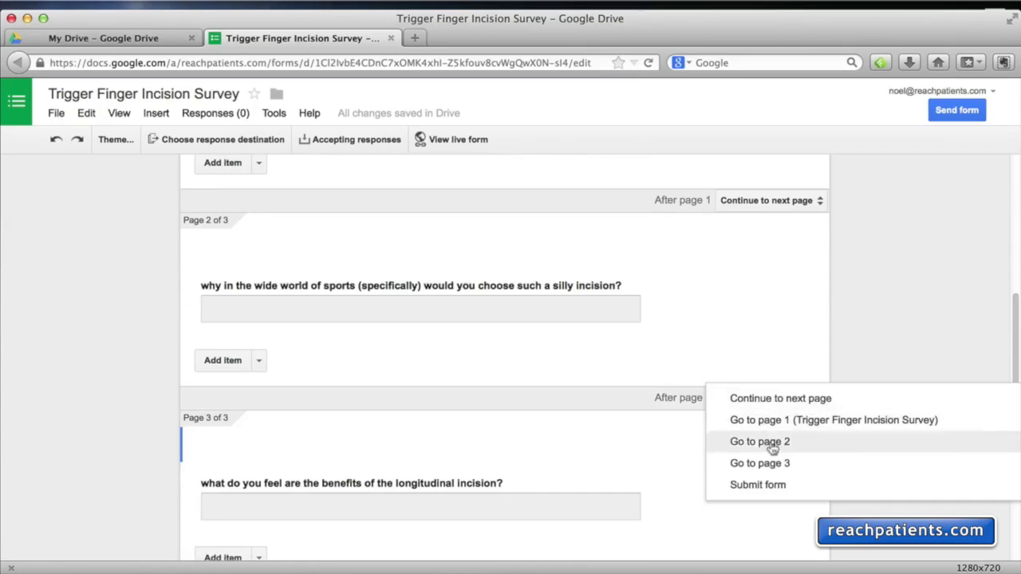
left_click(772, 485)
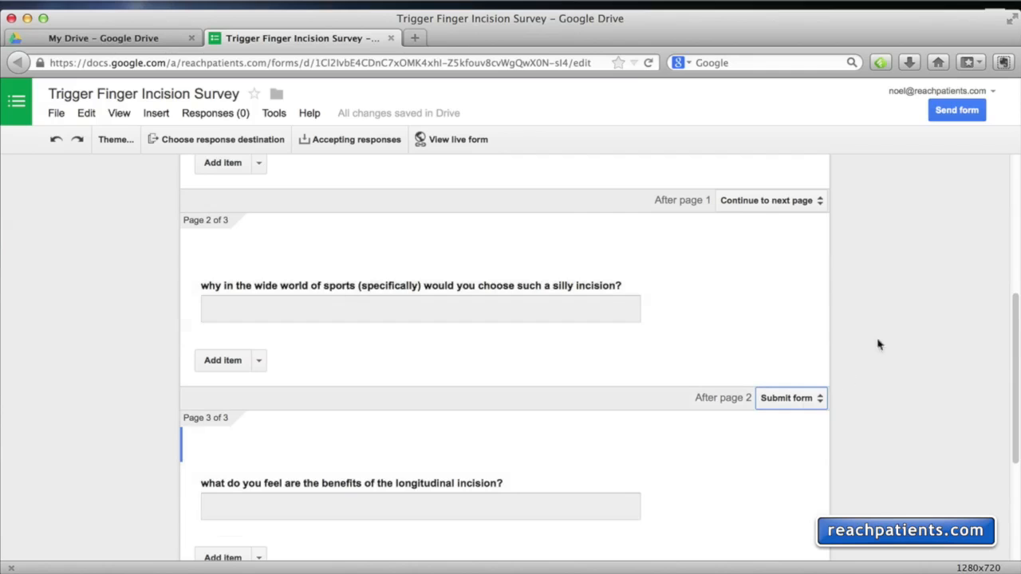
Step: Open the live form and test the branching by answering "transverse" and continuing to its follow-up page
scroll(862, 455, "down", 3)
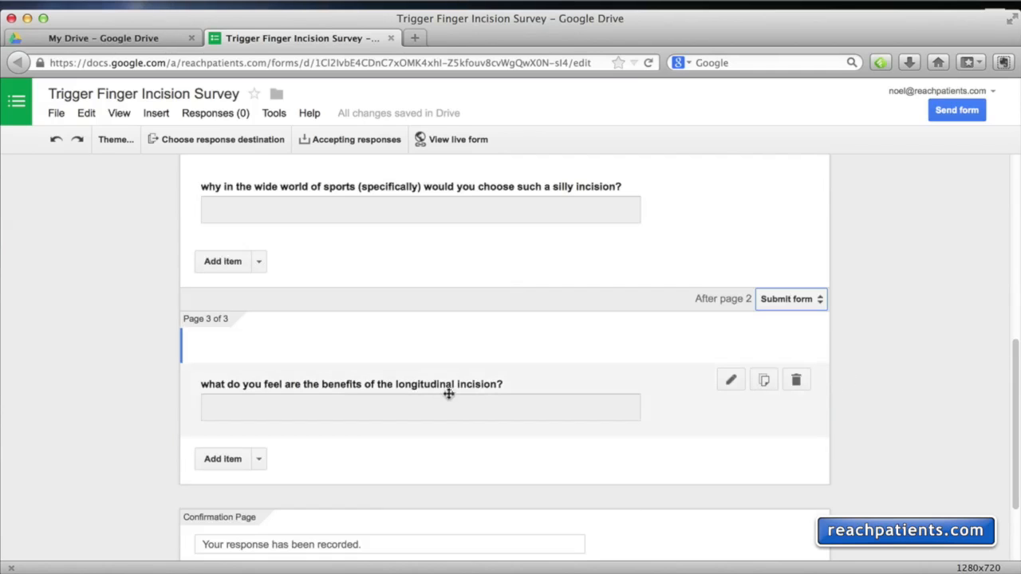
scroll(387, 278, "up", 10)
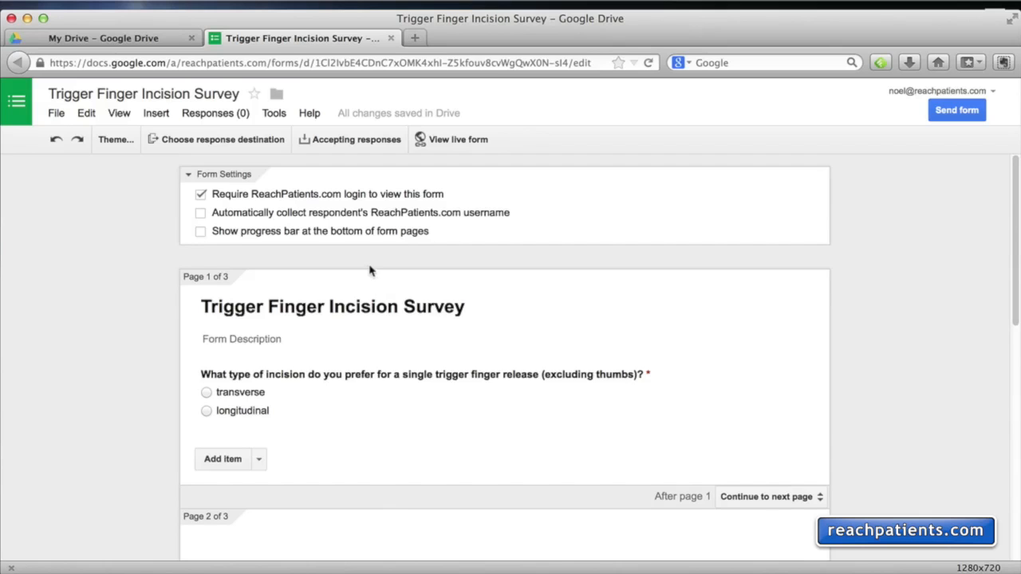
left_click(452, 140)
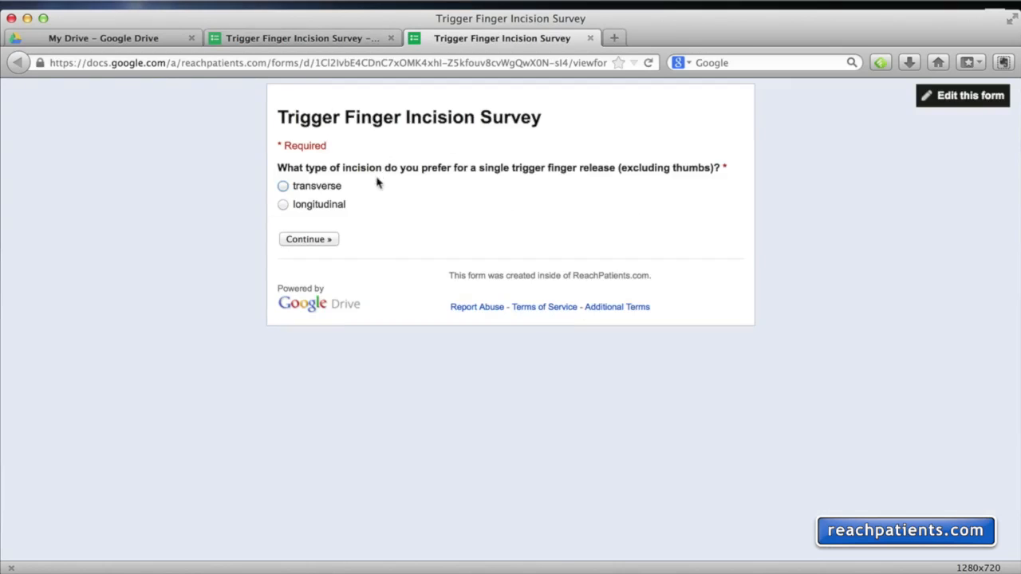
left_click(318, 189)
left_click(323, 239)
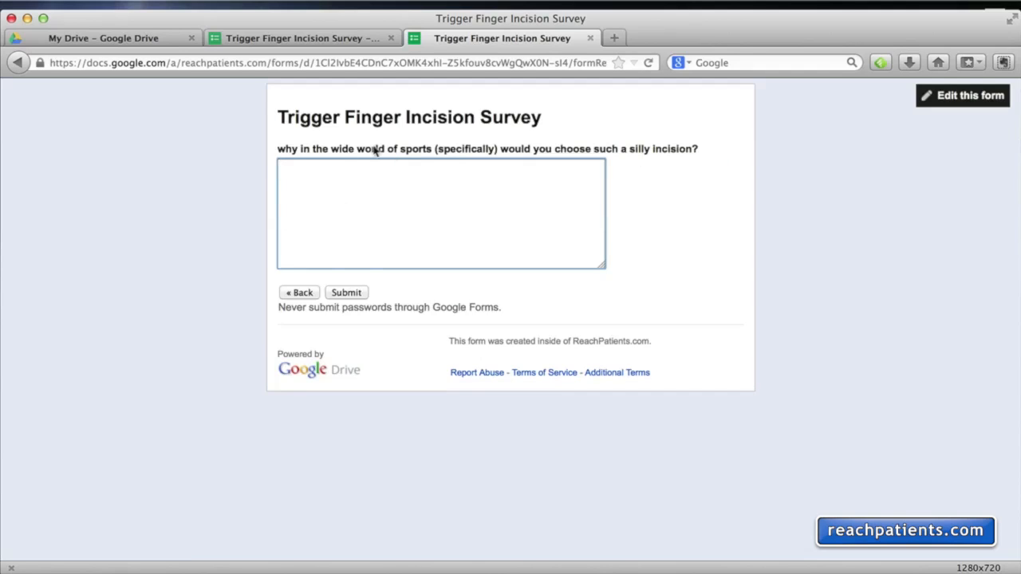
Step: Return to the live form's first question, test the "longitudinal" answer through to its follow-up page, and close the live form
left_click(300, 293)
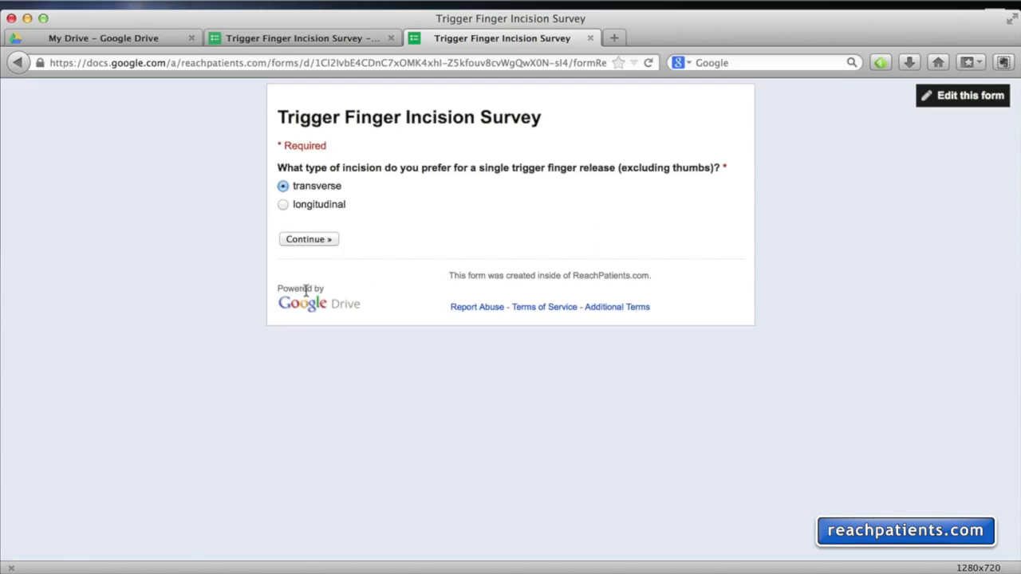
left_click(303, 208)
left_click(312, 239)
left_click_drag(488, 150, 573, 150)
left_click(451, 210)
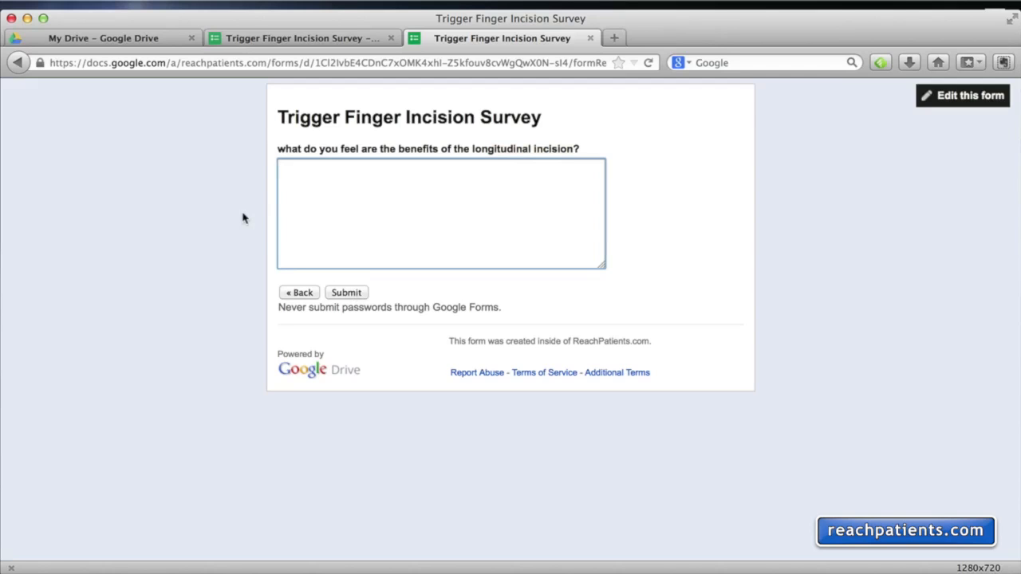
left_click(589, 38)
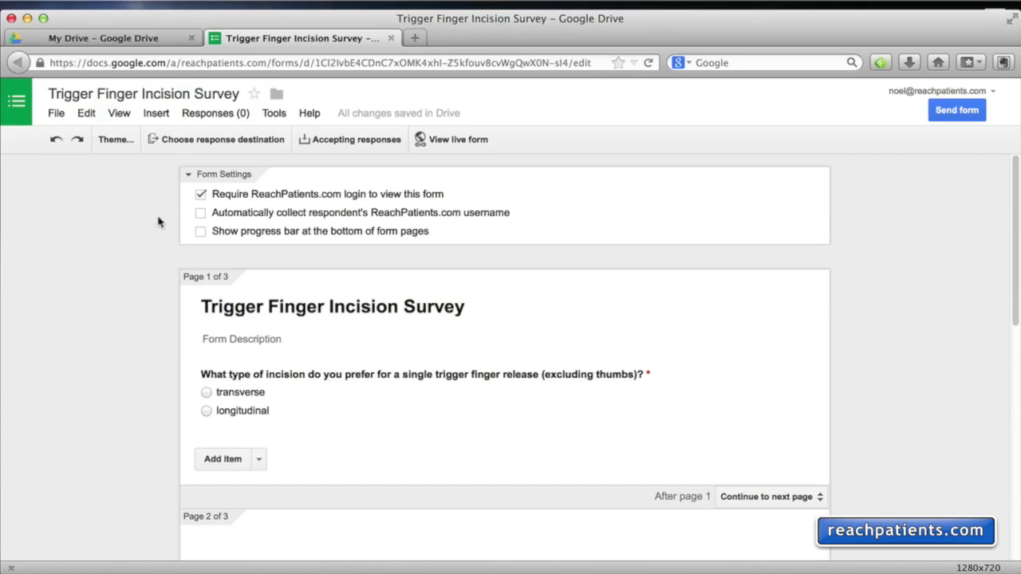
Step: Open the form's sending options and copy its shareable link
left_click(57, 114)
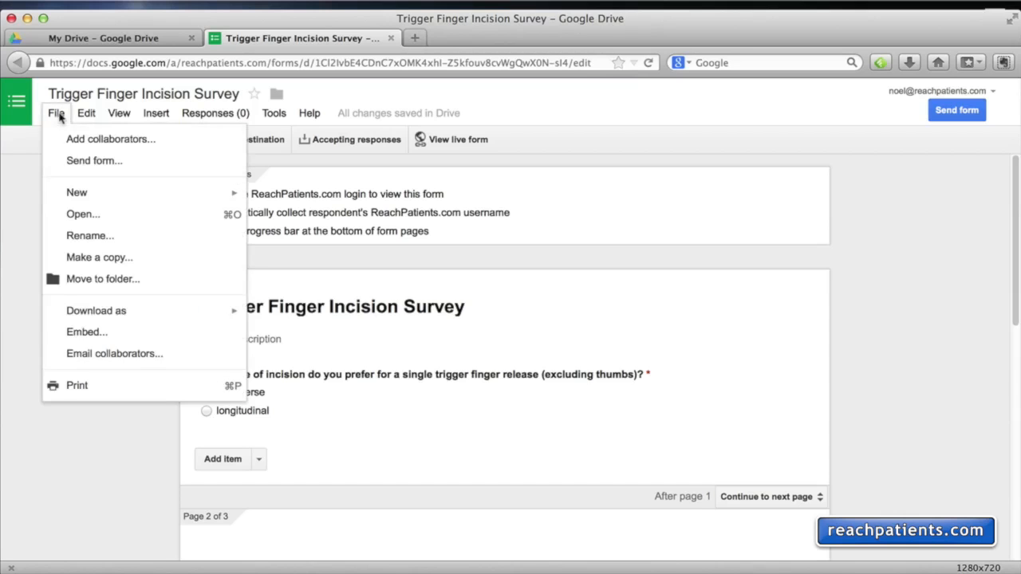
left_click(96, 164)
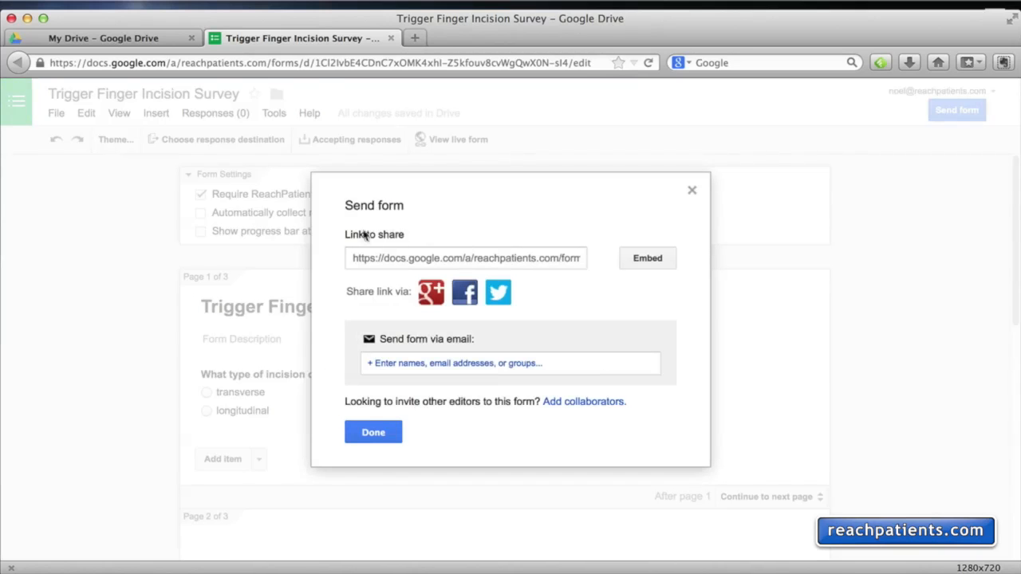
left_click(460, 258)
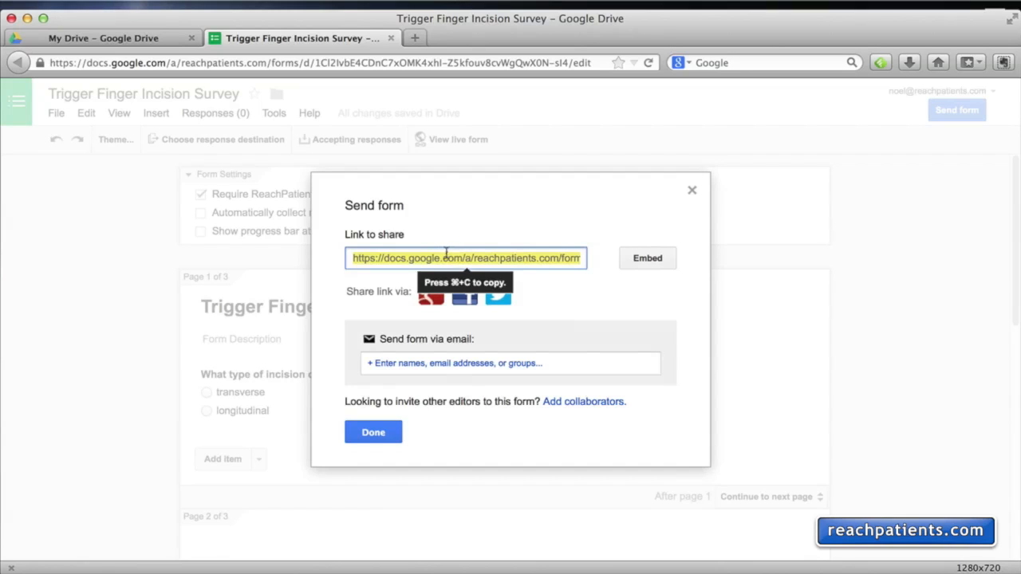
key("super+c")
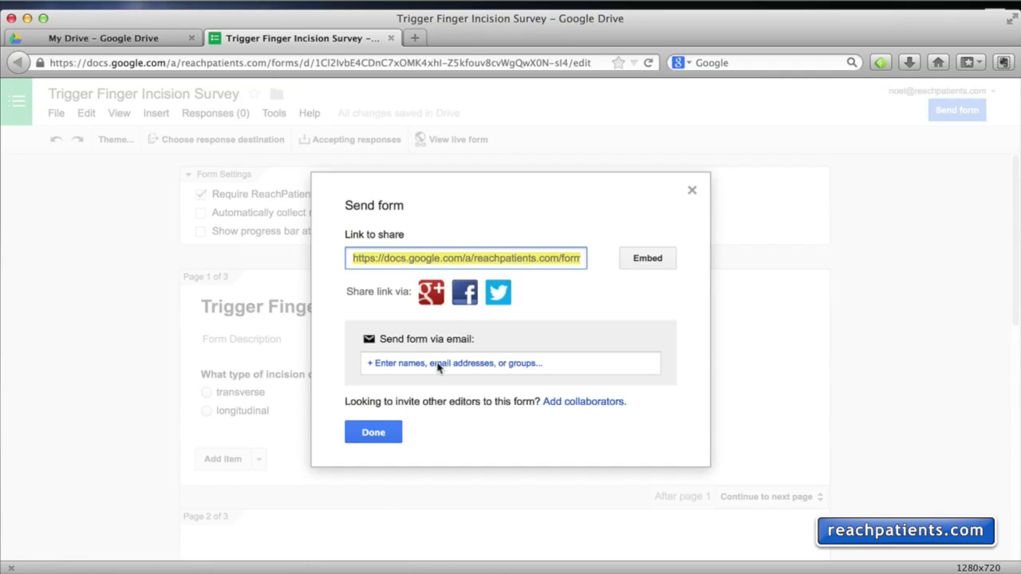